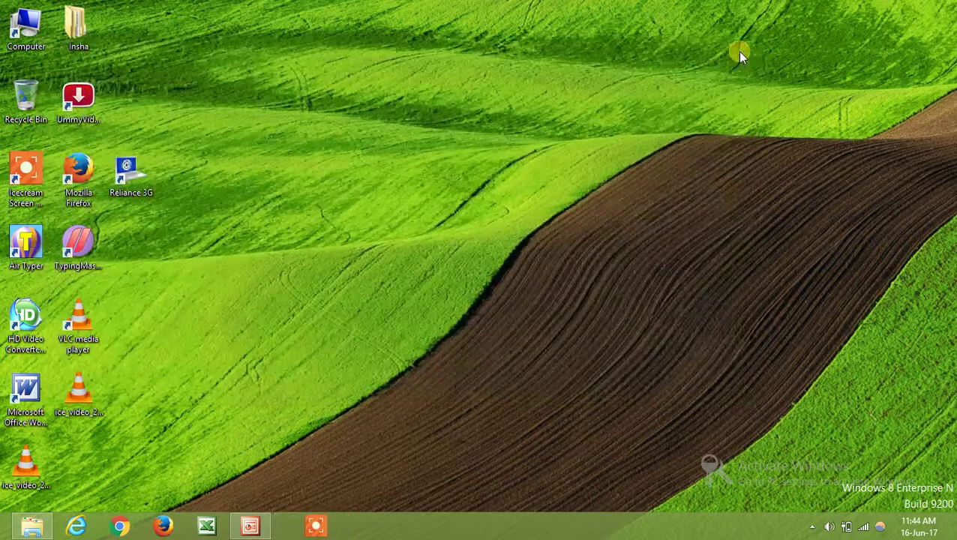
Launch Microsoft Office PowerPoint 2003 by searching POWERPNT from the Windows 8 Start screen
key(super)
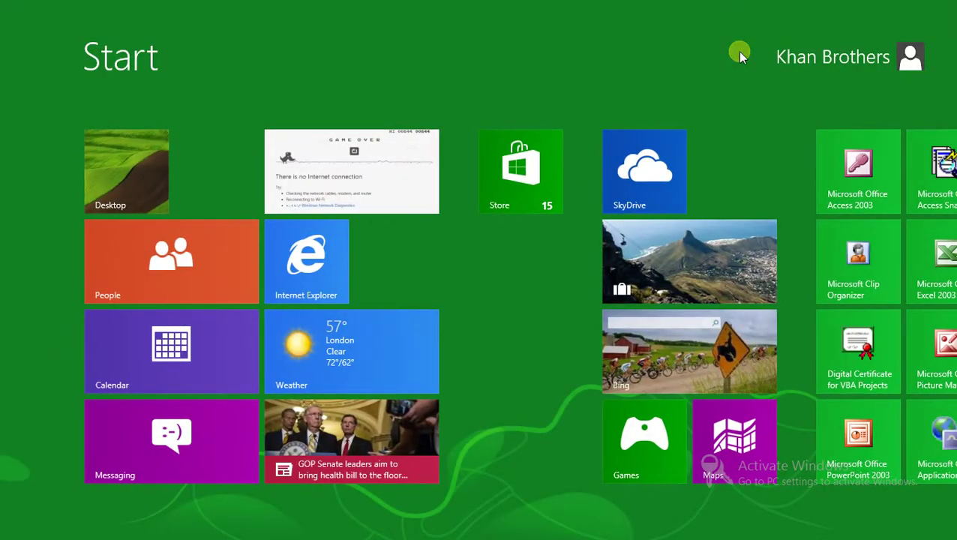
text(POWERPNT)
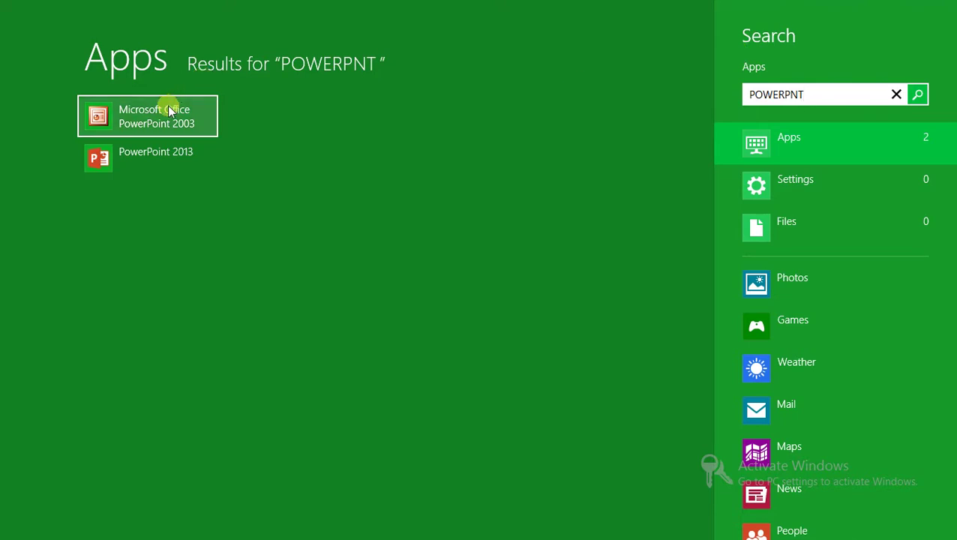
click(168, 103)
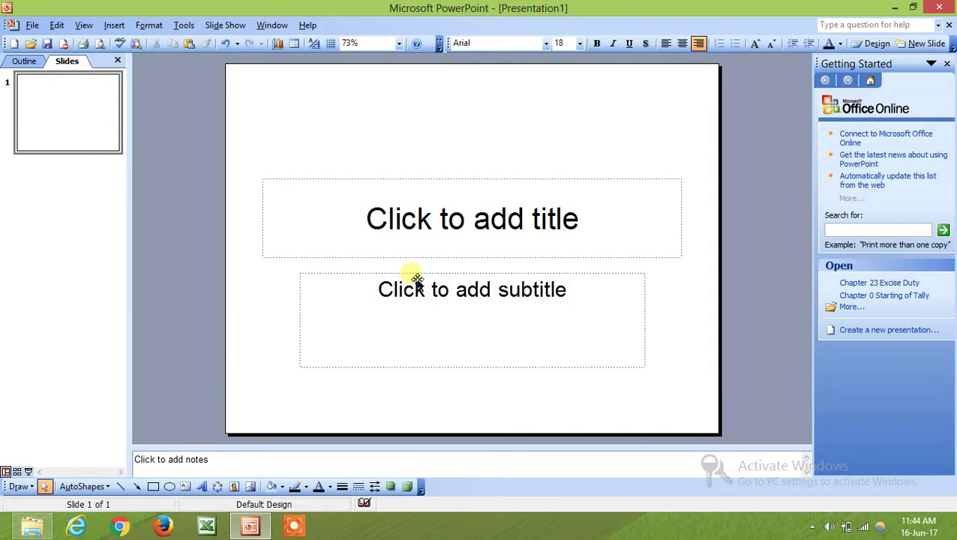
Type SAI COMPUTER'S as the title slide's title
click(459, 238)
text(SAI COMPUTER)
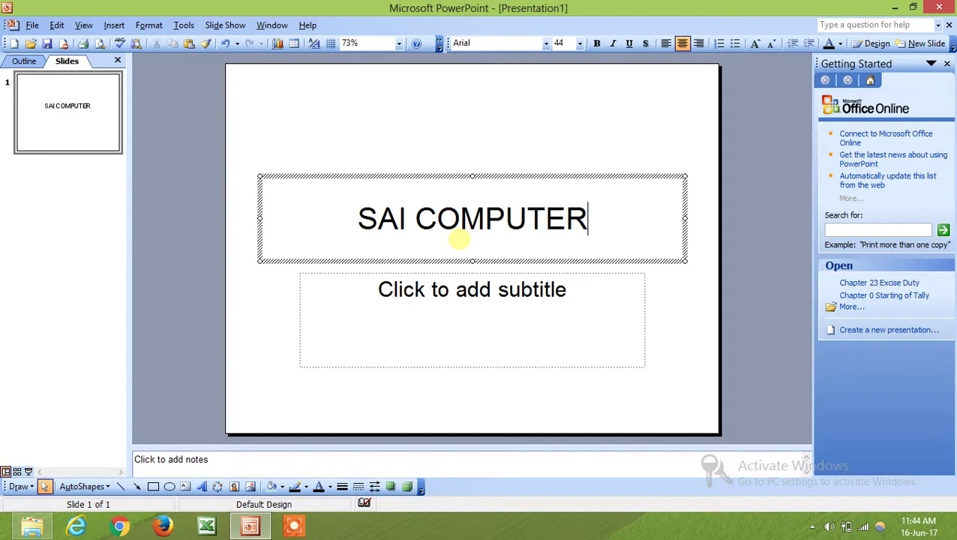
text(;S)
key(BackSpace)
key(BackSpace)
text('S)
Enter the subtitle HARDWRAE AND SOFTWARE EDUCTION CETER
click(487, 339)
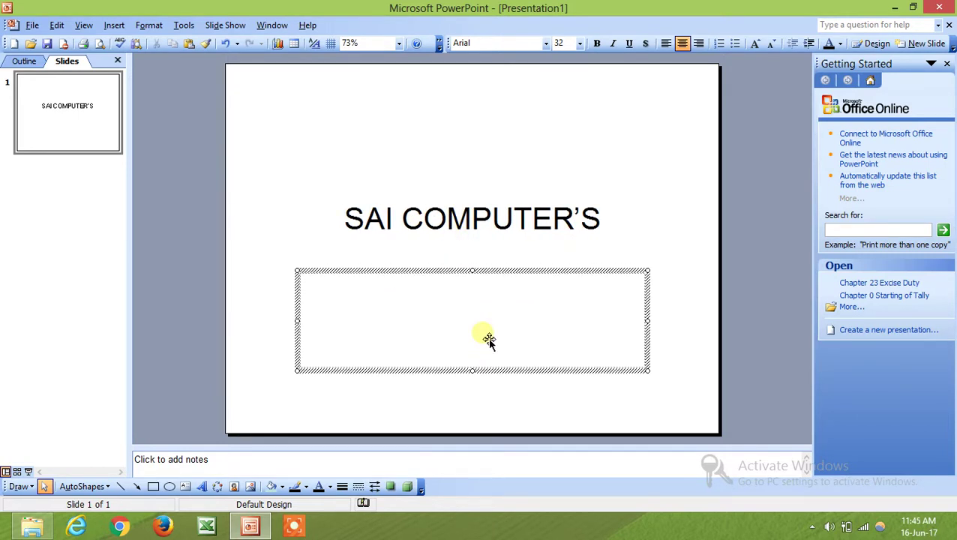
text(HARDWRAE AND SOFTWARE EDUCTION CETER)
right_click(423, 321)
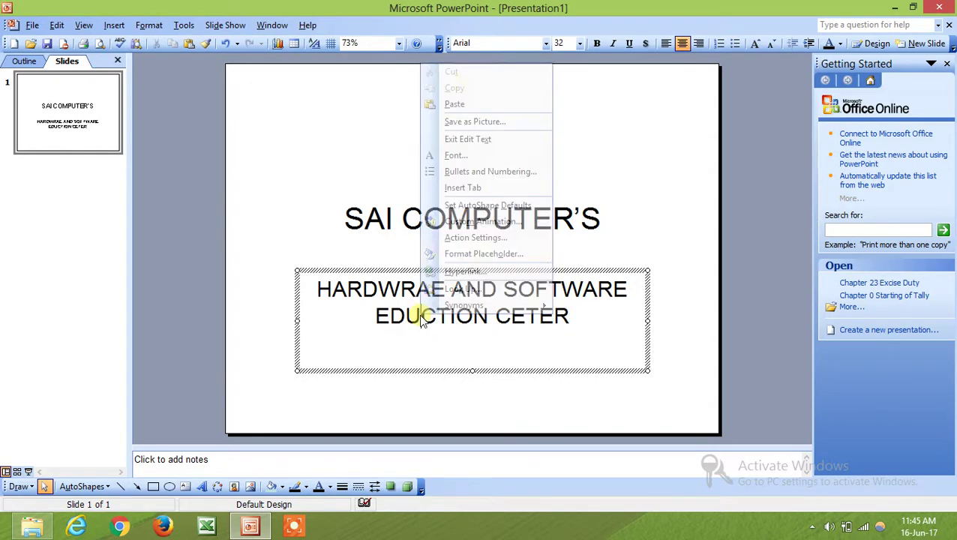
click(614, 177)
Move the SAI COMPUTER'S title box higher on the slide
drag(588, 330, 519, 224)
triple_click(520, 219)
click(525, 180)
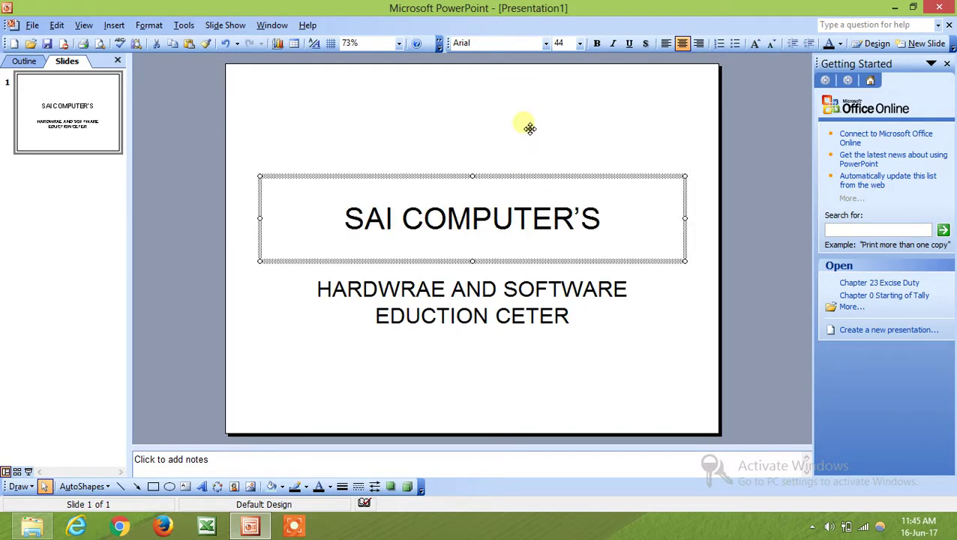
drag(530, 128, 516, 112)
Place the subtitle just beneath the title and widen its box so the text fits one line
triple_click(513, 322)
click(521, 271)
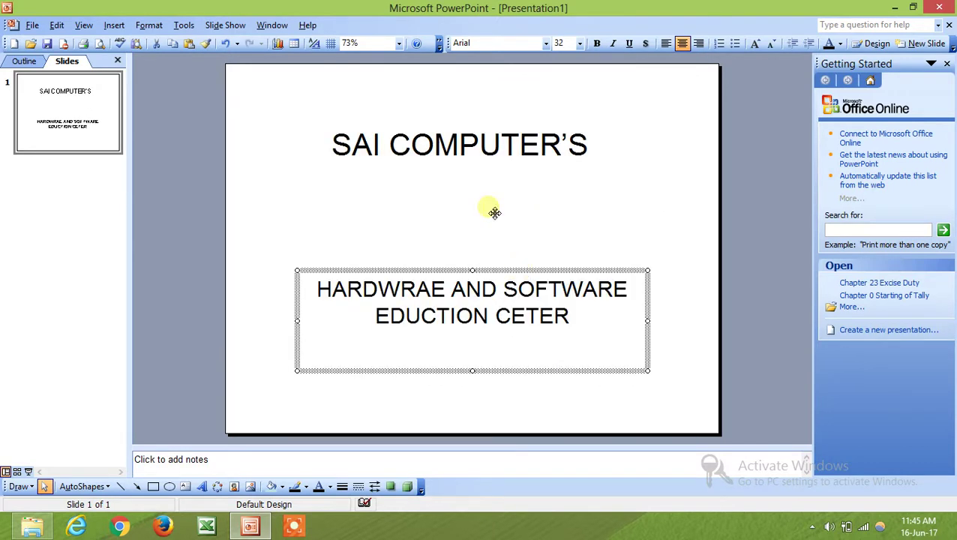
drag(494, 213, 484, 181)
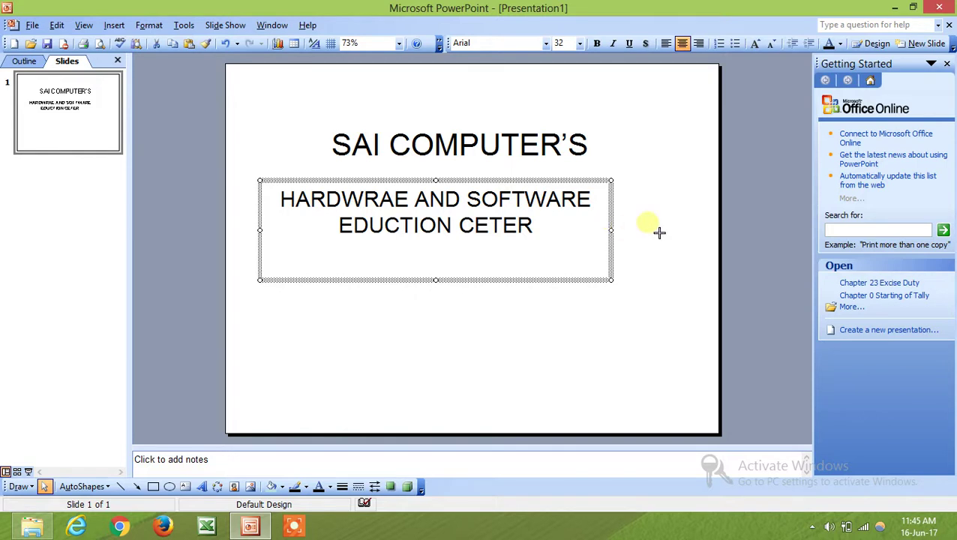
drag(659, 232, 690, 230)
drag(261, 233, 224, 231)
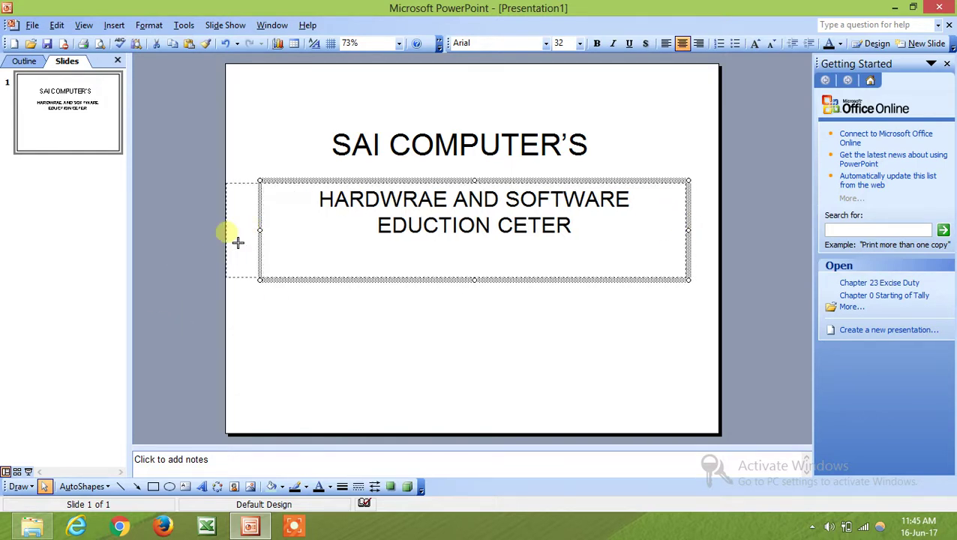
drag(587, 236, 166, 146)
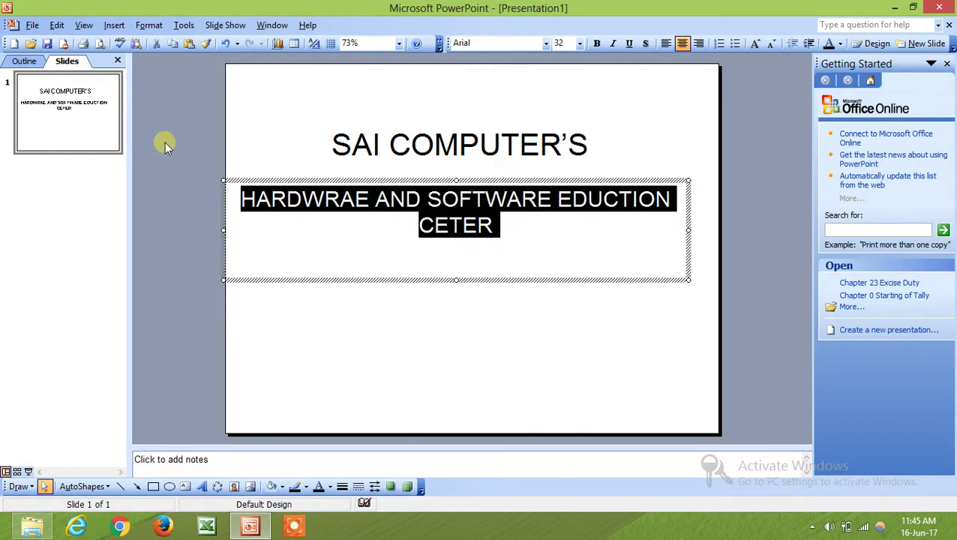
key(ctrl+shift+comma)
key(ctrl+shift+comma)
key(ctrl+shift+comma)
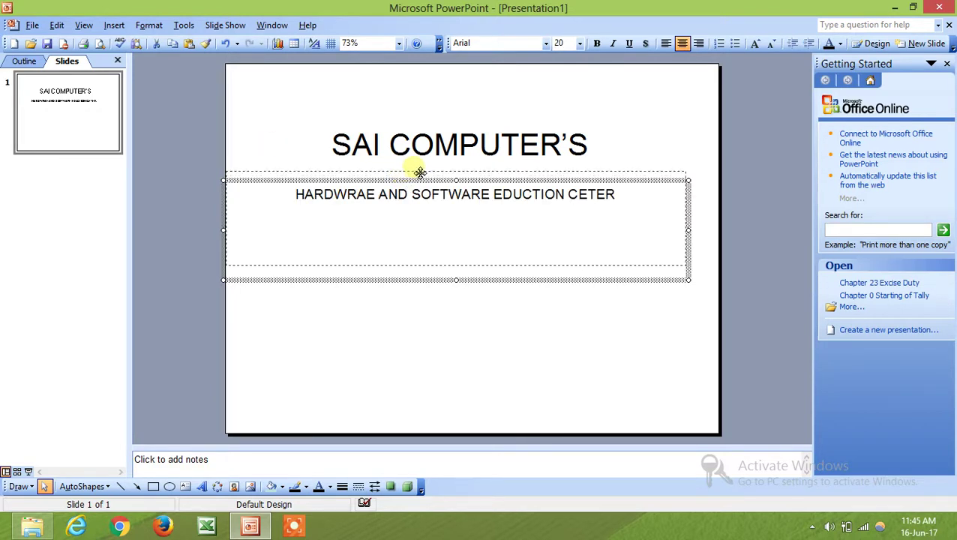
drag(410, 183, 415, 172)
Set the subtitle font size to 18
click(581, 43)
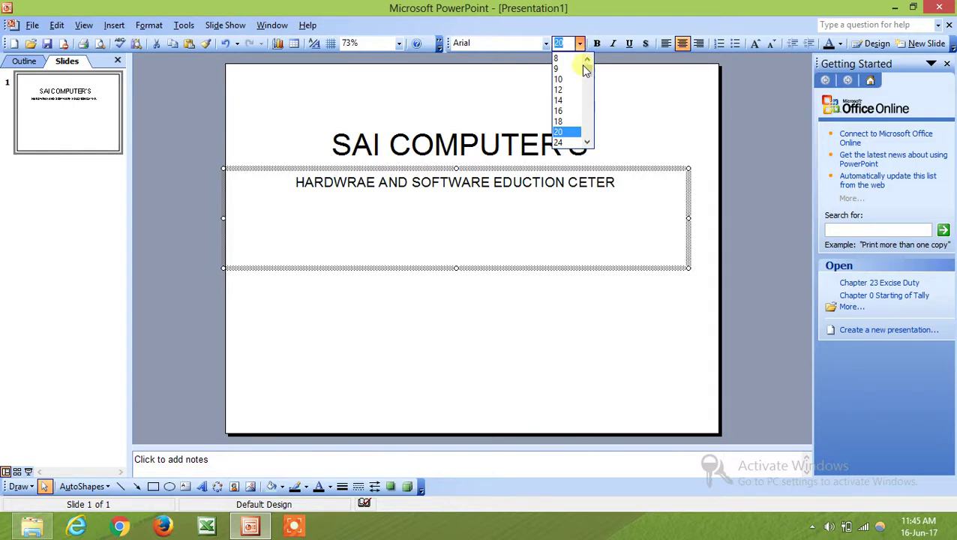
click(568, 123)
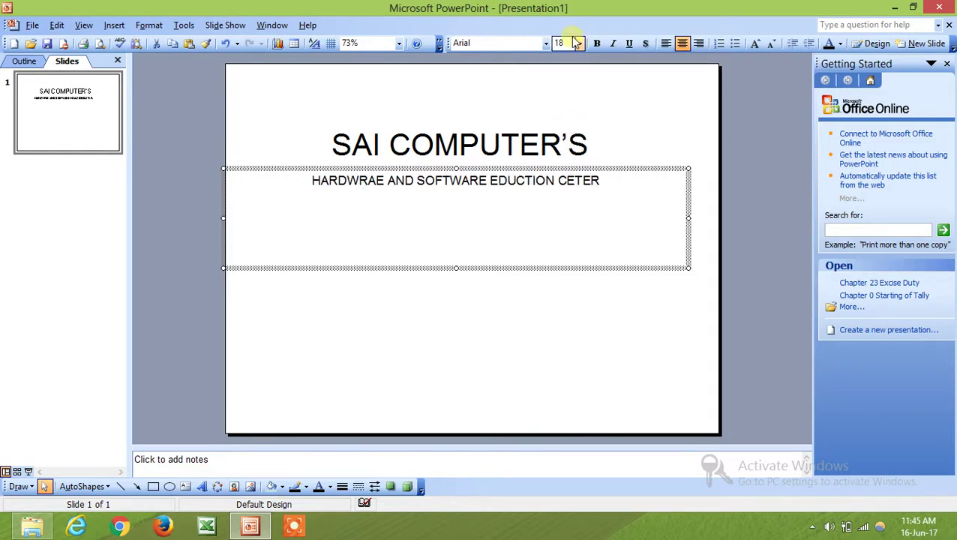
click(580, 43)
click(559, 132)
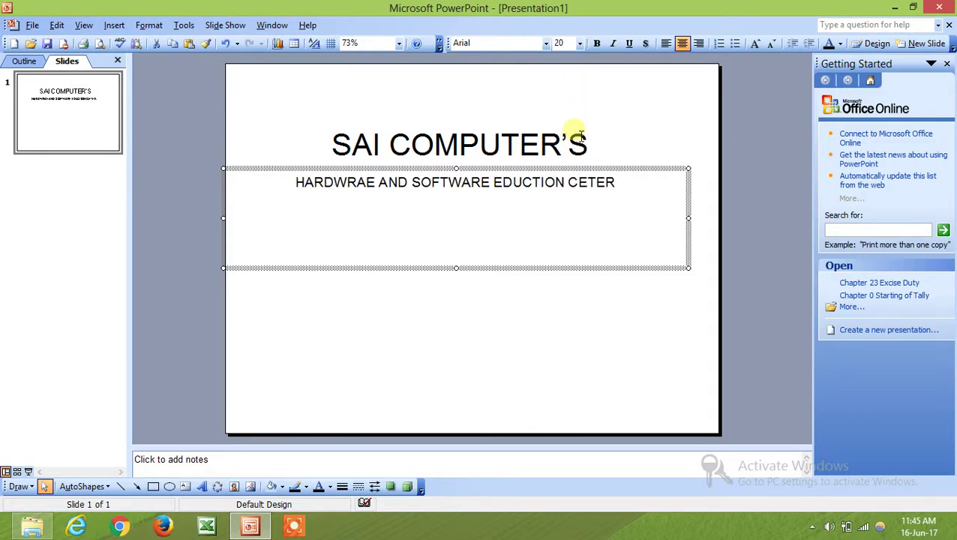
key(ctrl+shift+less)
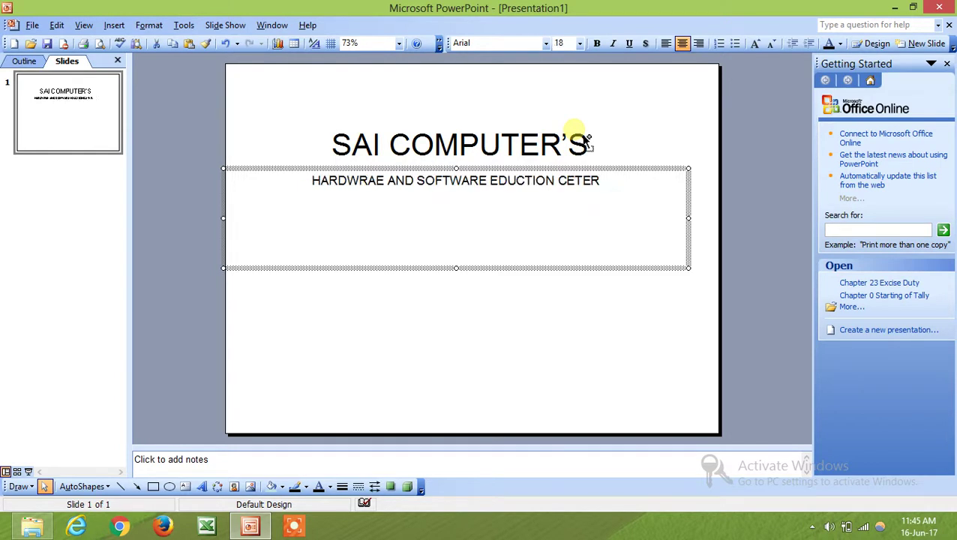
key(ctrl+shift+greater)
key(ctrl+shift+less)
click(534, 375)
triple_click(425, 145)
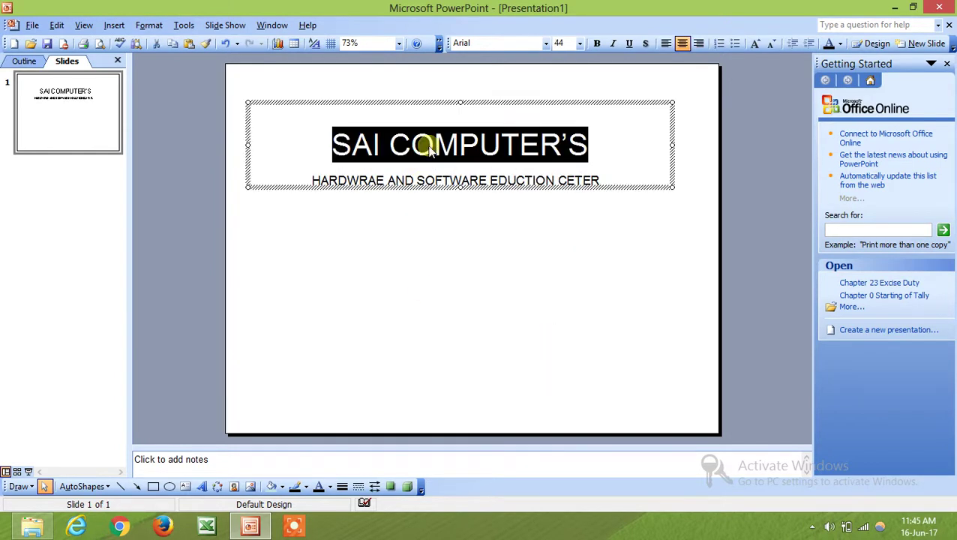
click(482, 272)
click(333, 393)
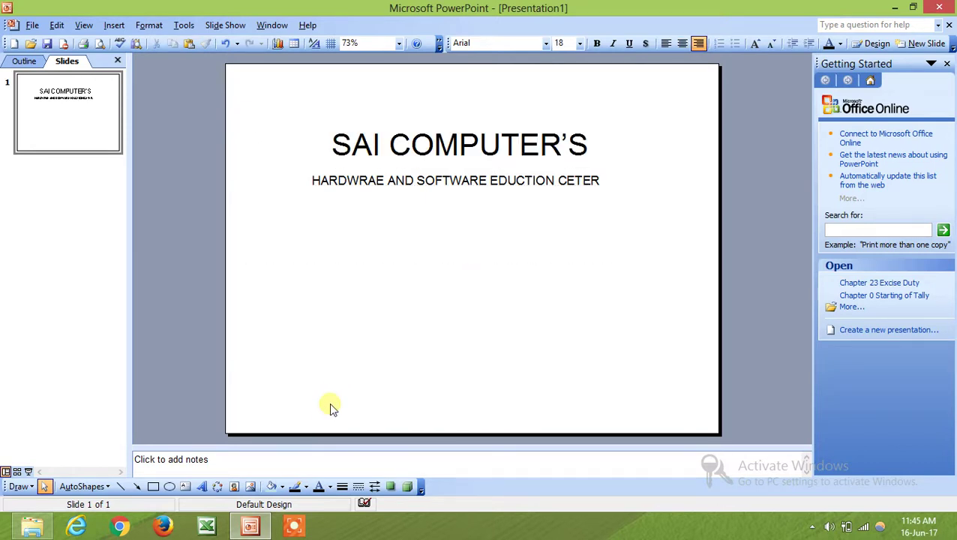
Add a bottom text box with the centre's address, contact numbers and website on three centred lines
click(188, 487)
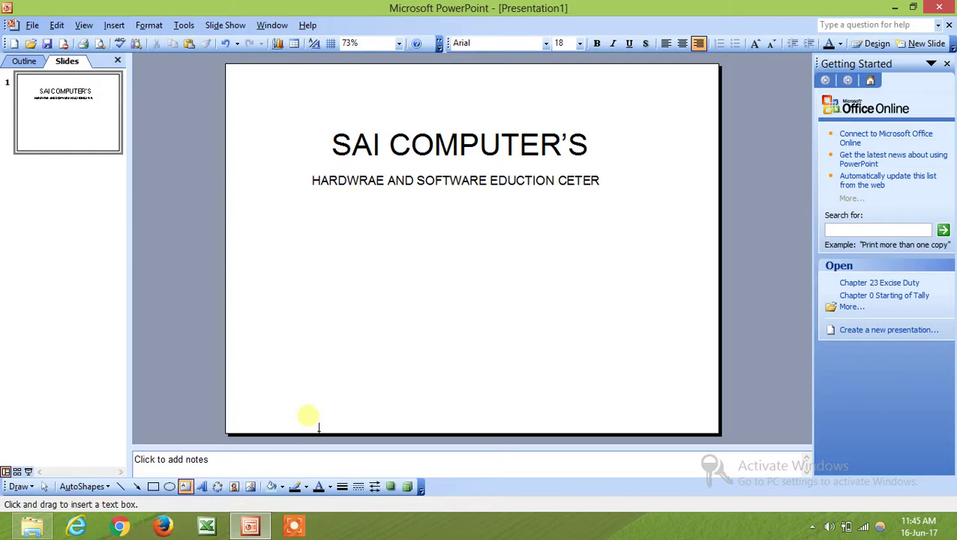
drag(237, 351, 720, 442)
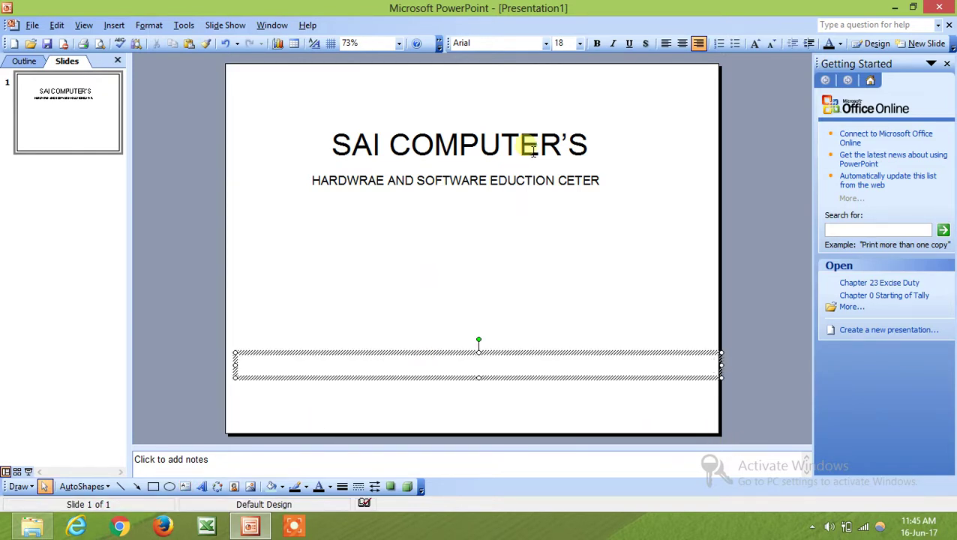
text(RESS)
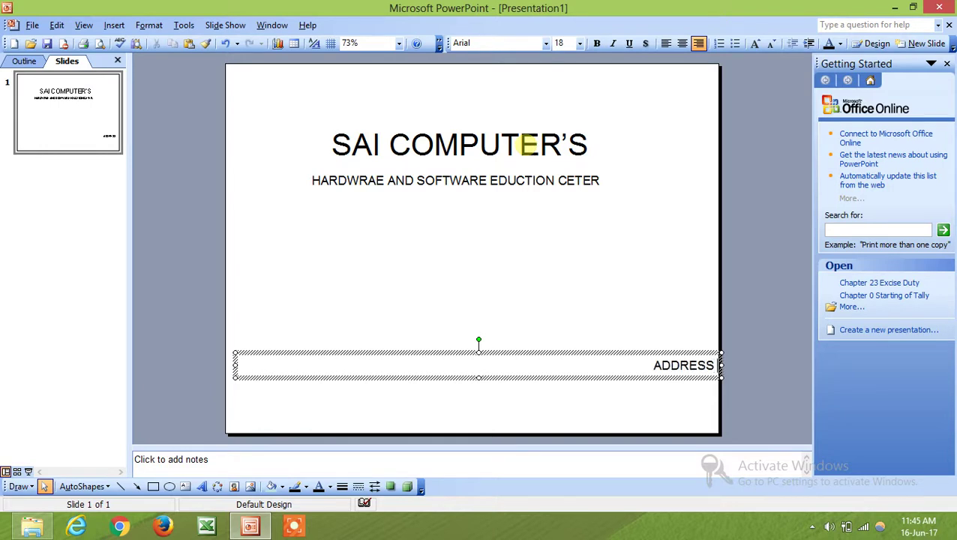
text( BAIJU CHOUARAHA NAYAPURA GUNA)
key(Return)
text(CON)
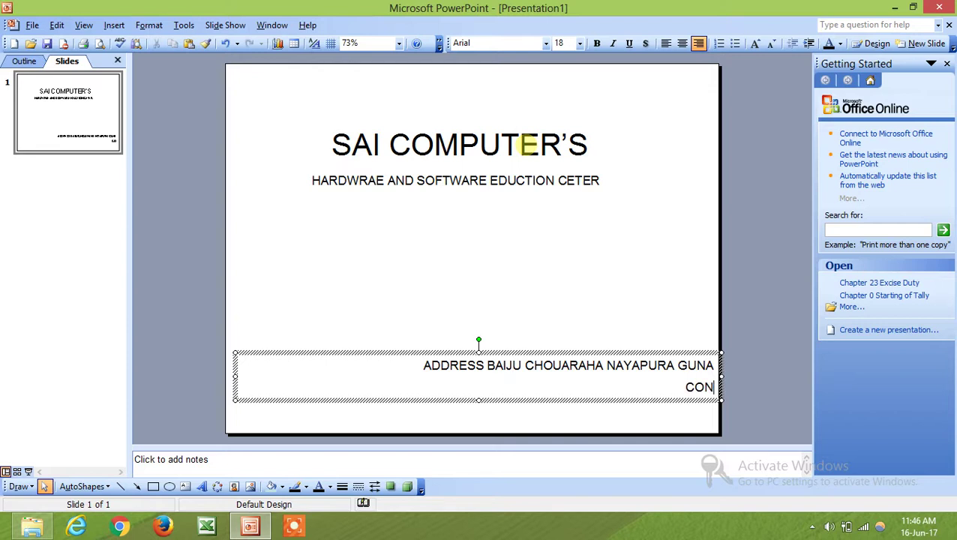
text(T 726642673,98277828)
key(Return)
text(WWW)
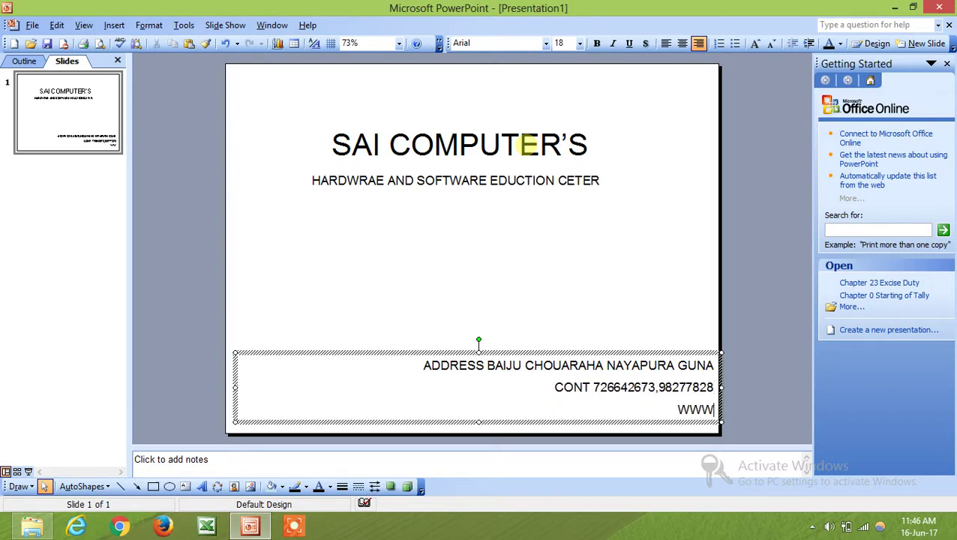
text(.SAIOCMPUTERGUNA)
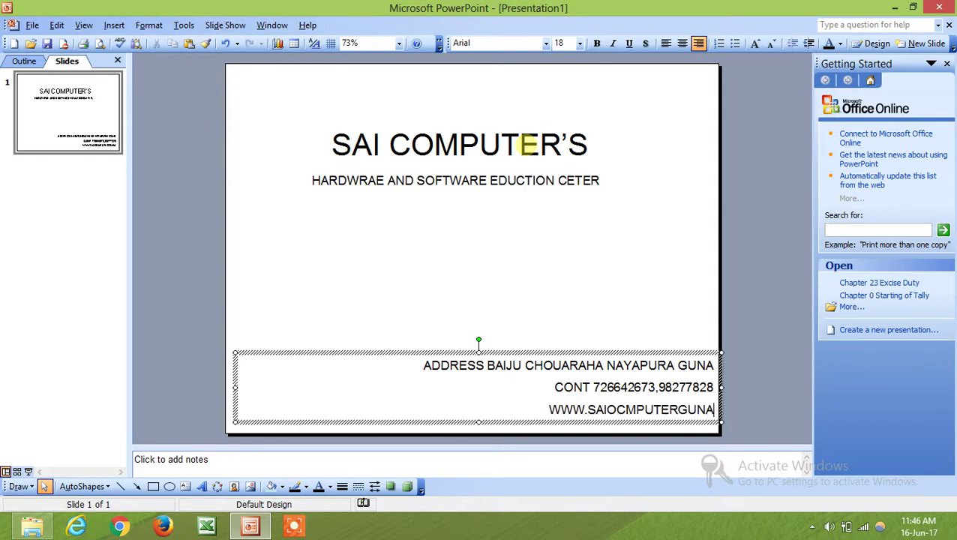
text(.WEBS.COM)
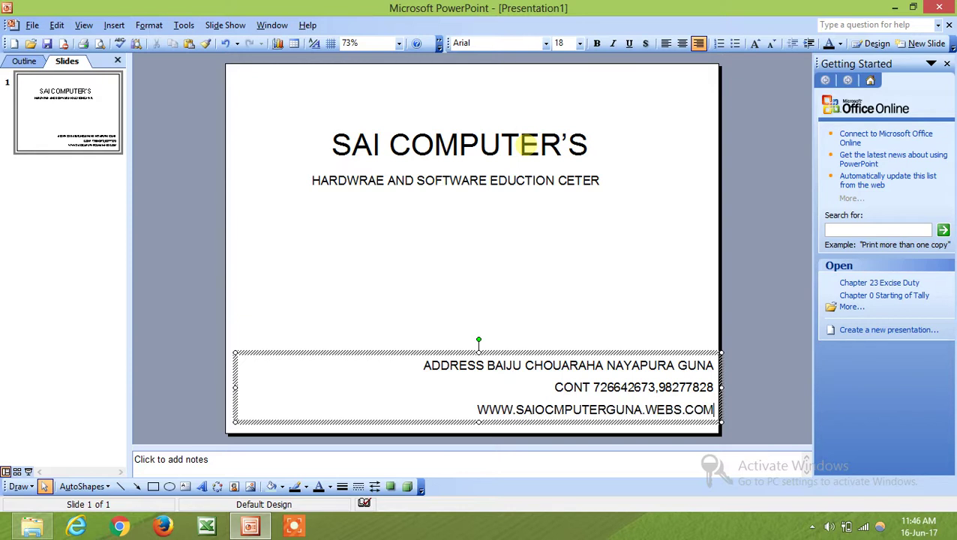
key(ctrl+a)
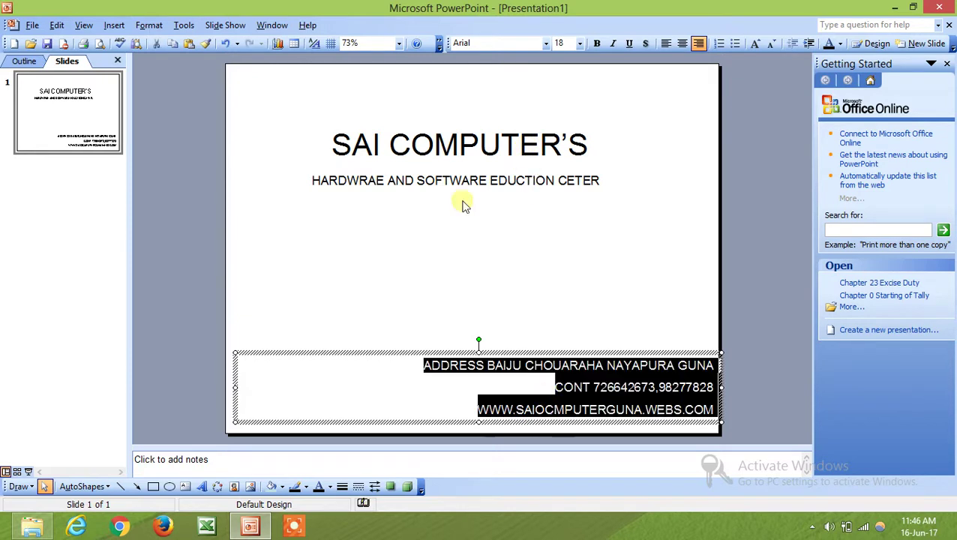
click(681, 43)
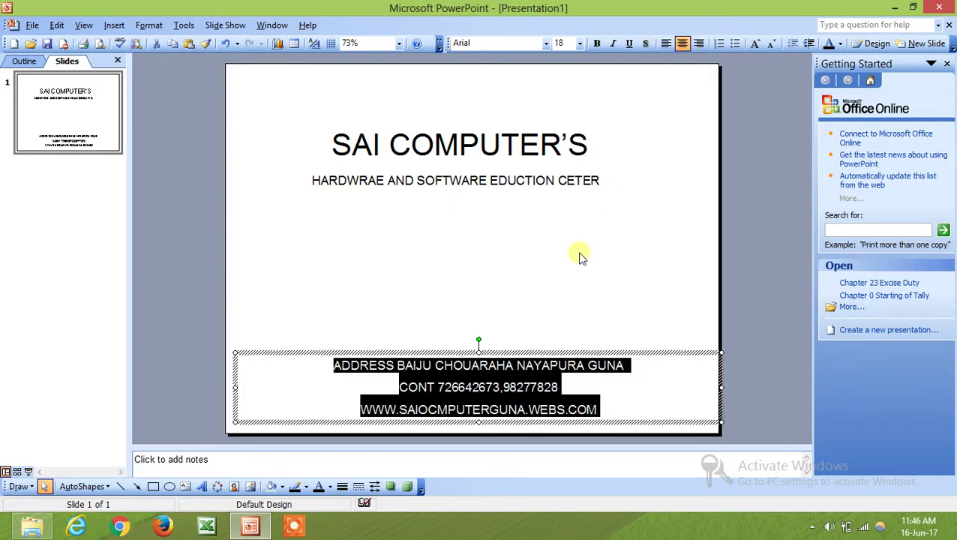
click(578, 252)
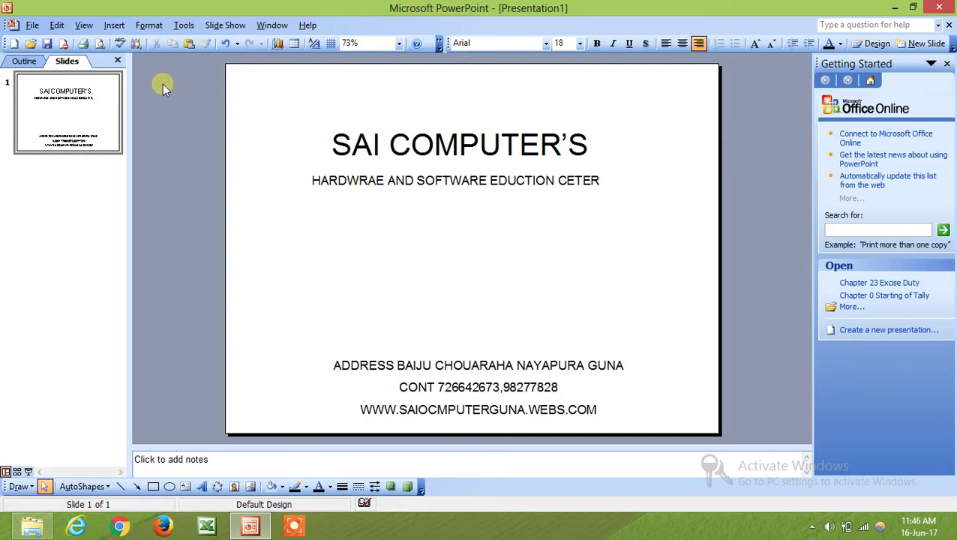
Insert a computer clip art image found by searching COMPUTER
click(248, 488)
click(845, 112)
text(COMPUTER)
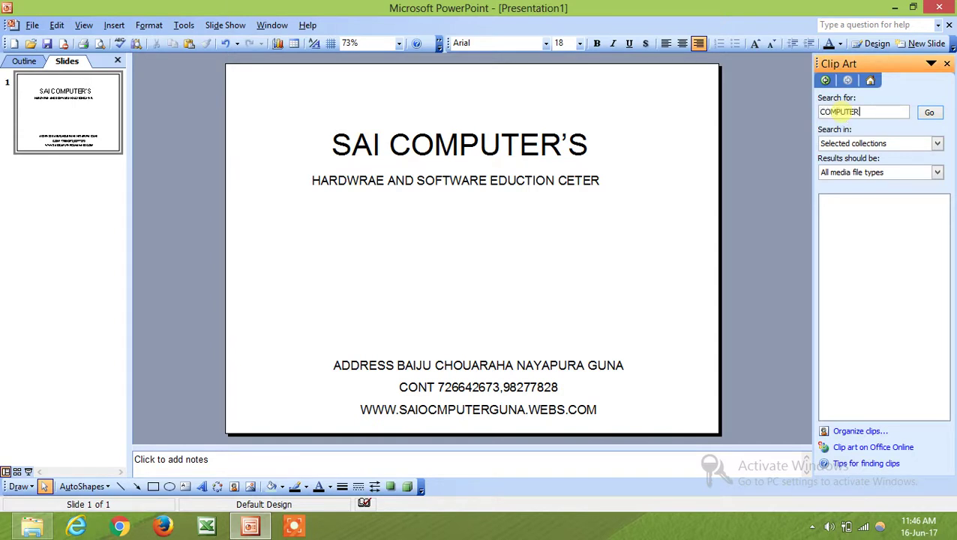
key(Return)
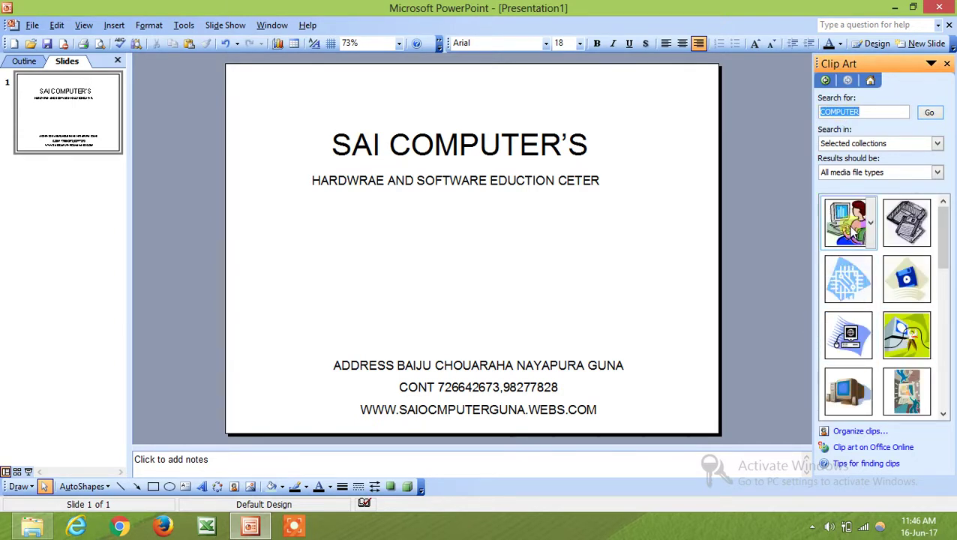
click(848, 222)
Move the clip art right and add a mirrored copy facing it on the left
drag(466, 252, 600, 260)
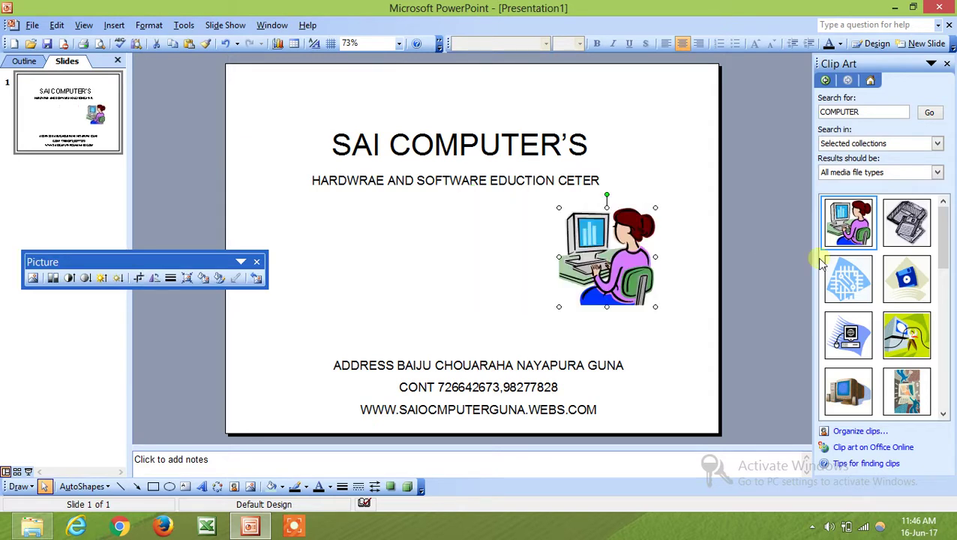
click(855, 234)
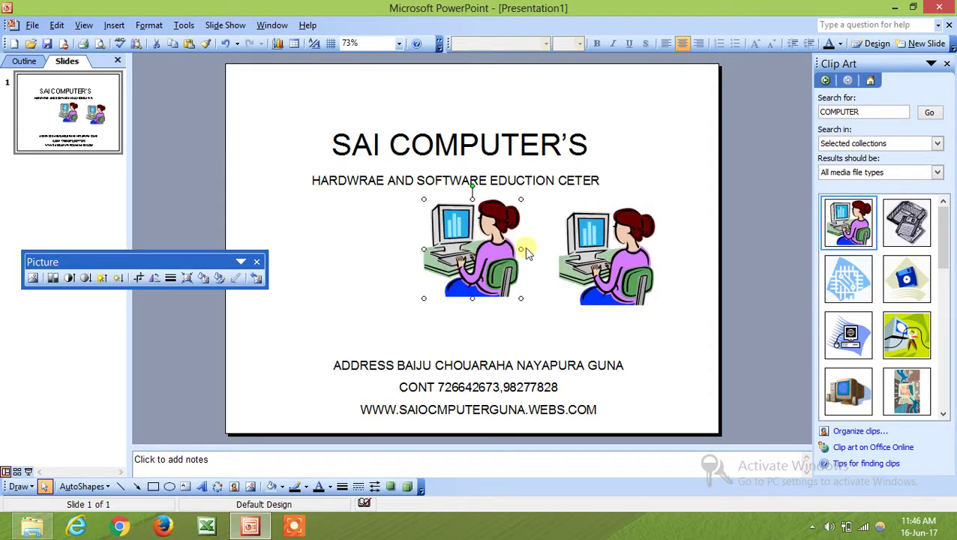
drag(524, 247, 330, 274)
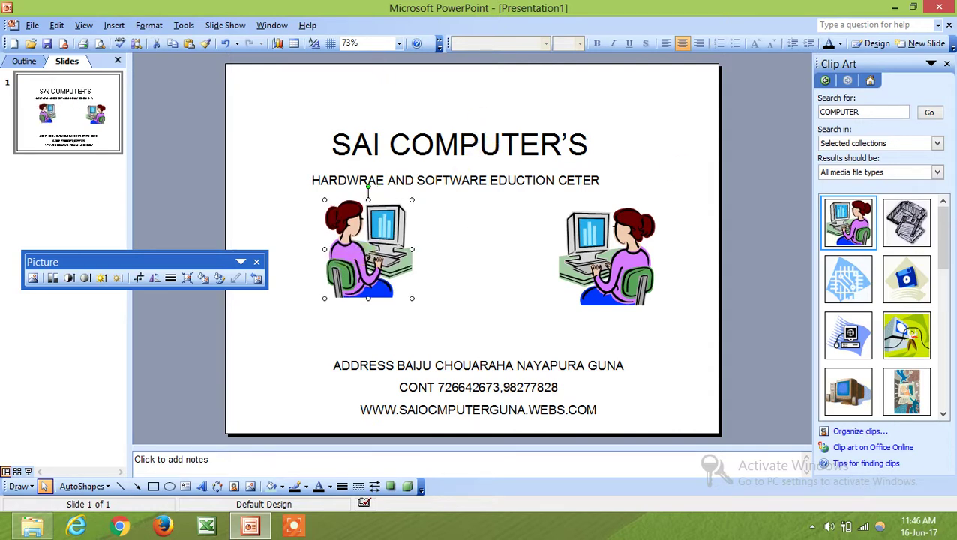
click(114, 24)
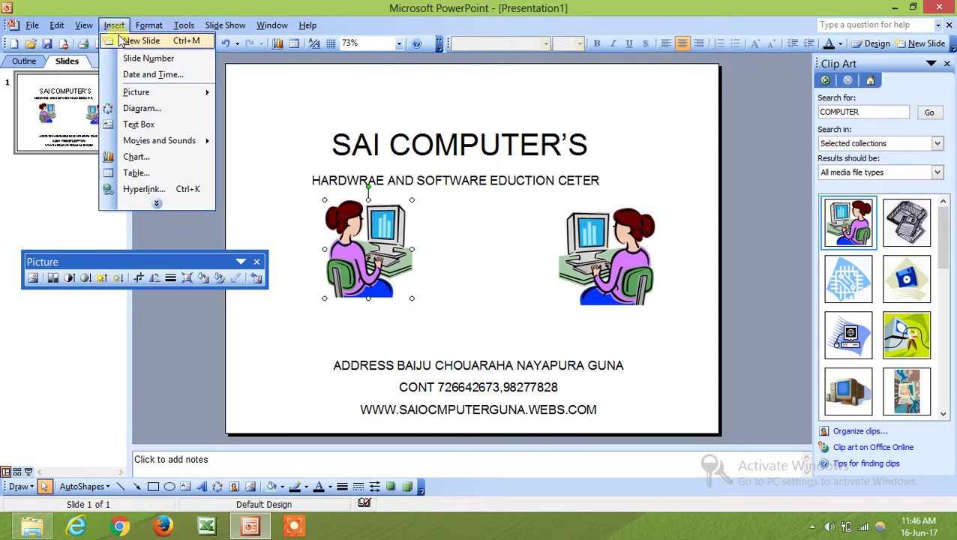
Add a new second slide titled COURSES
click(141, 41)
click(391, 107)
text(COUCRSES)
key(BackSpace)
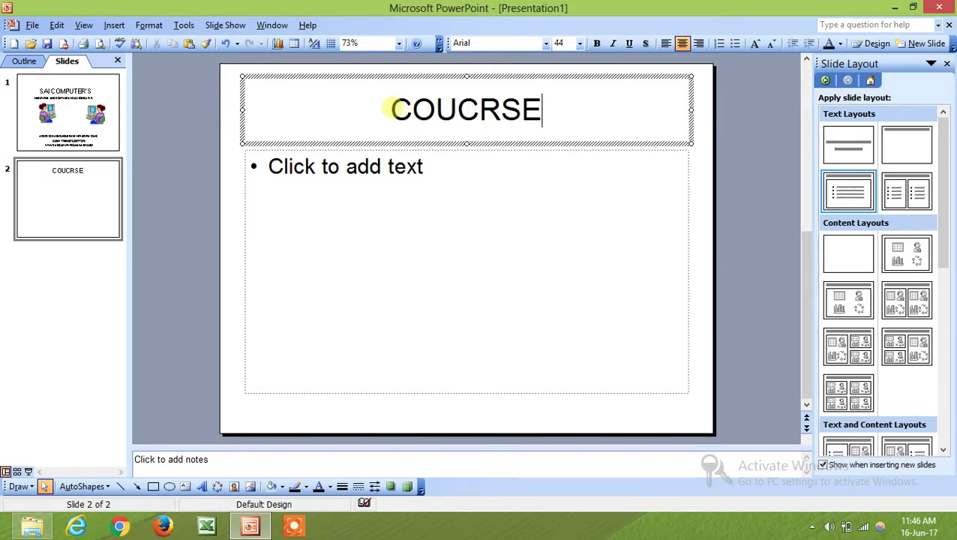
key(BackSpace)
key(BackSpace)
key(BackSpace)
key(BackSpace)
text(RS)
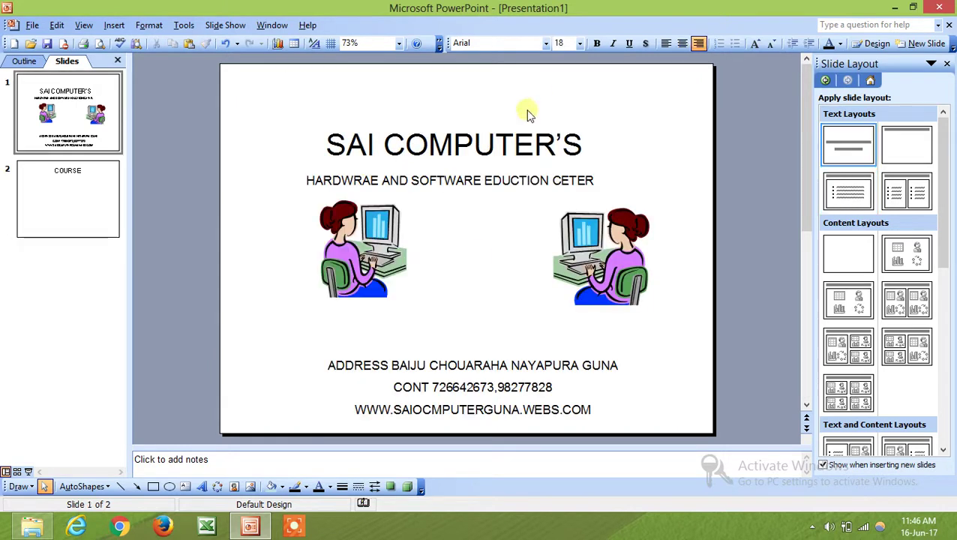
click(534, 122)
drag(534, 121, 363, 113)
text(COURS)
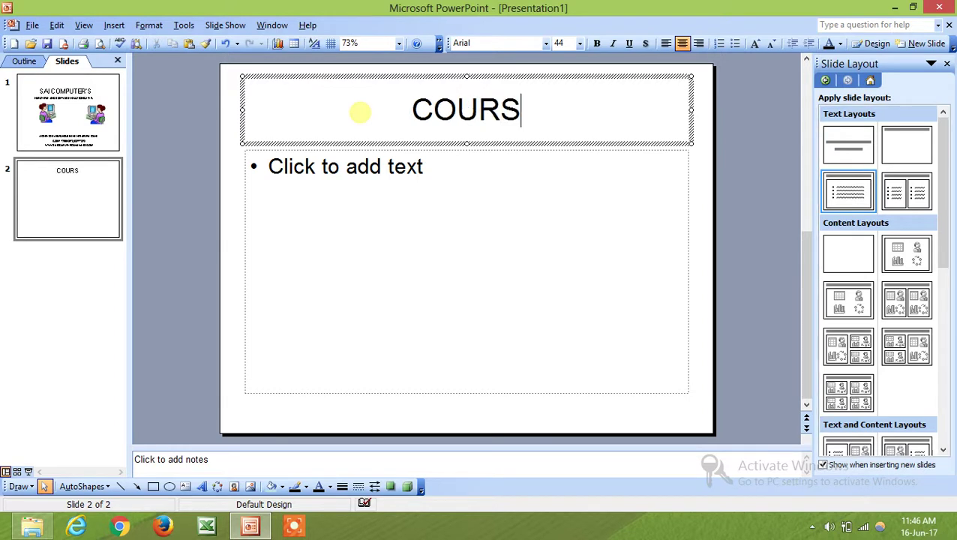
text(ES)
List CCA, ADCA, DCA, PGDCA, SCCA, TALLY, C,C++ and JAVA as bullets
click(384, 205)
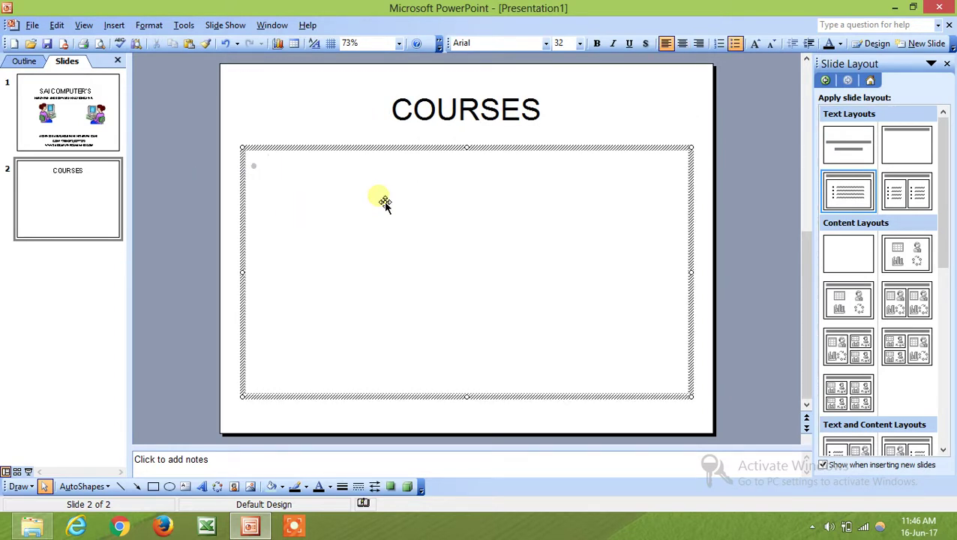
text(CCA A)
text(DCA D)
text(CA)
key(Return)
text(DCA)
key(Return)
text(S)
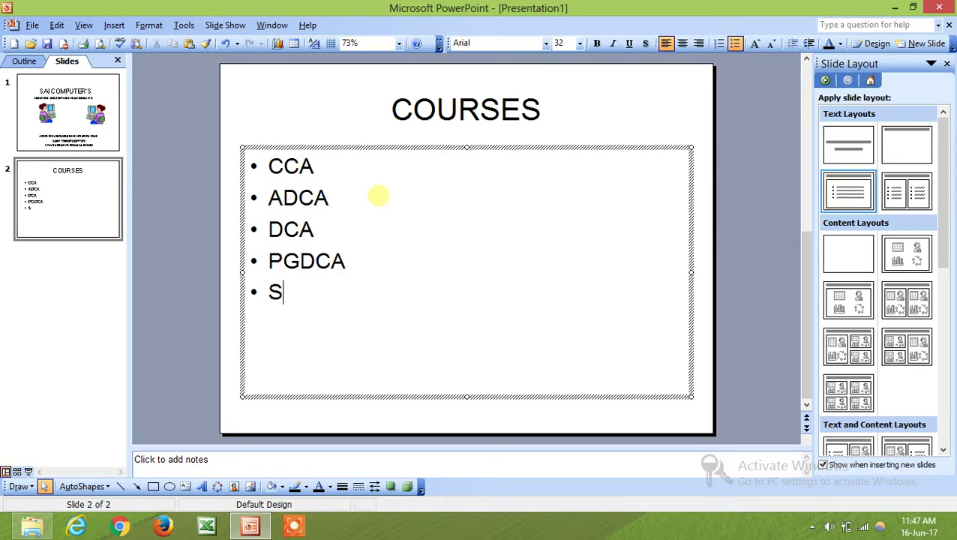
text(CCA)
key(Return)
text(TALLY)
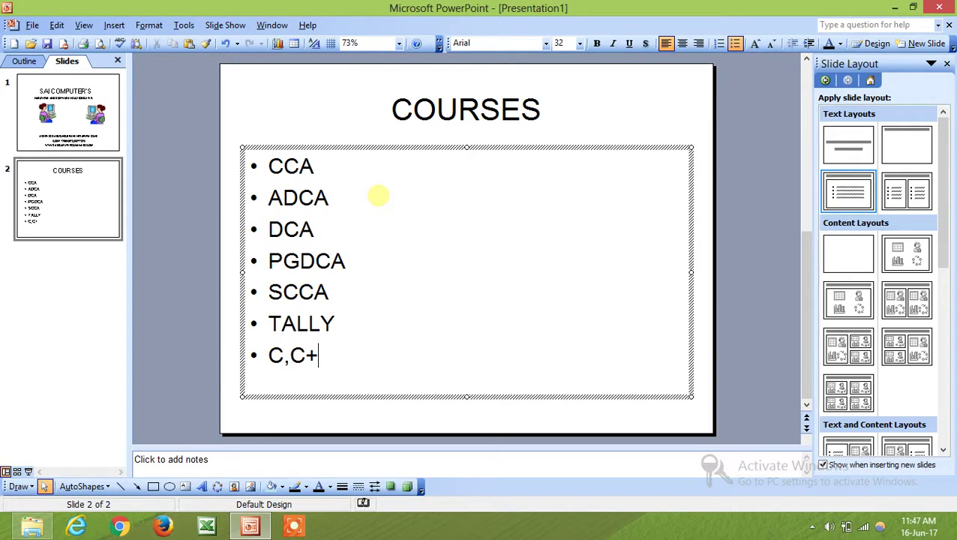
text(\)
key(Return)
key(BackSpace)
key(Return)
text(JAVA)
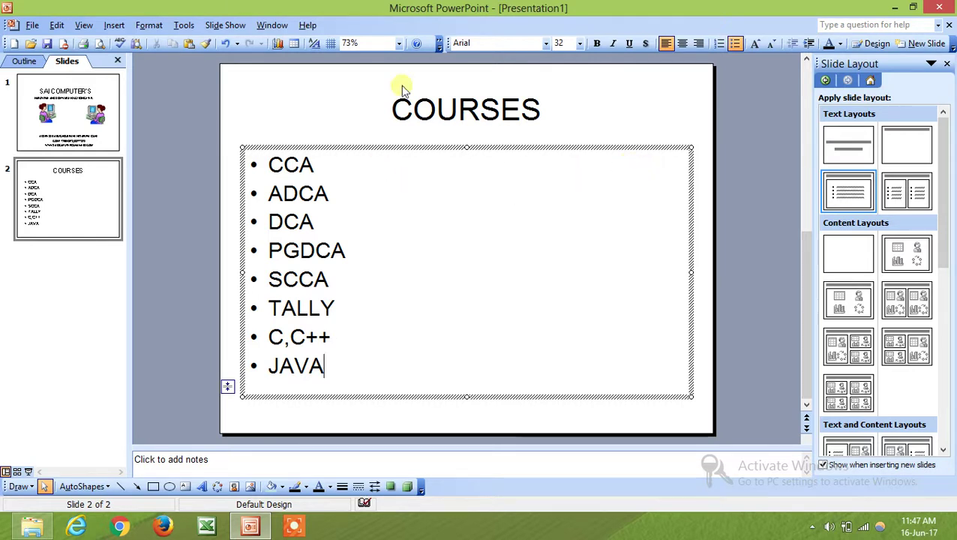
click(114, 25)
Add slide 3 titled CCA with bullets FUNDAMENTAL, OPERTING SYSTEM and MS OFFICE
click(131, 41)
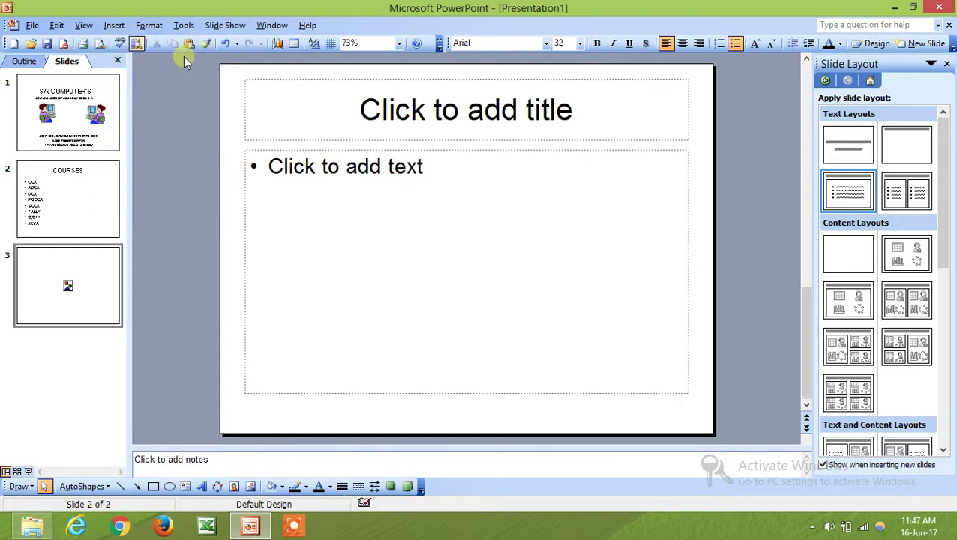
click(379, 131)
text(CCA)
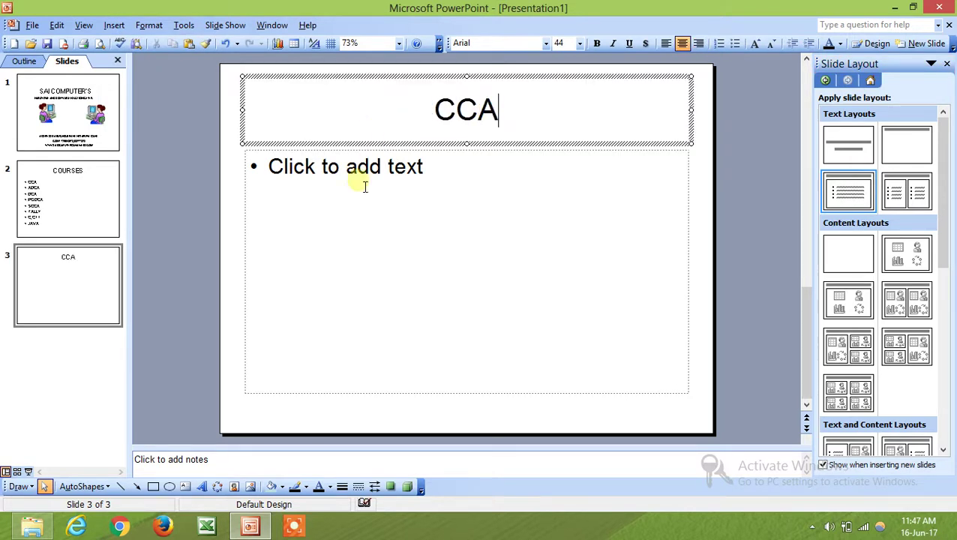
click(358, 180)
text(FUNDAME)
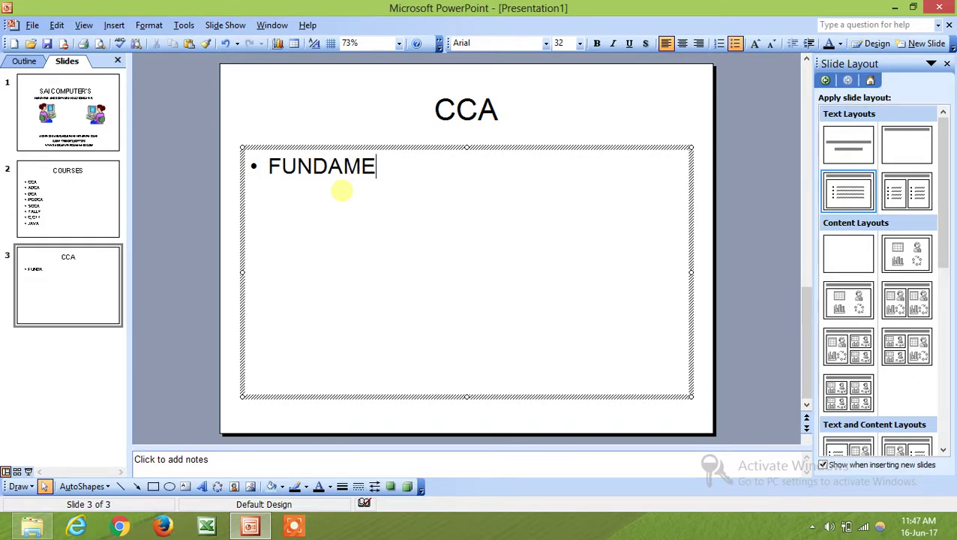
text(OPERTING SY)
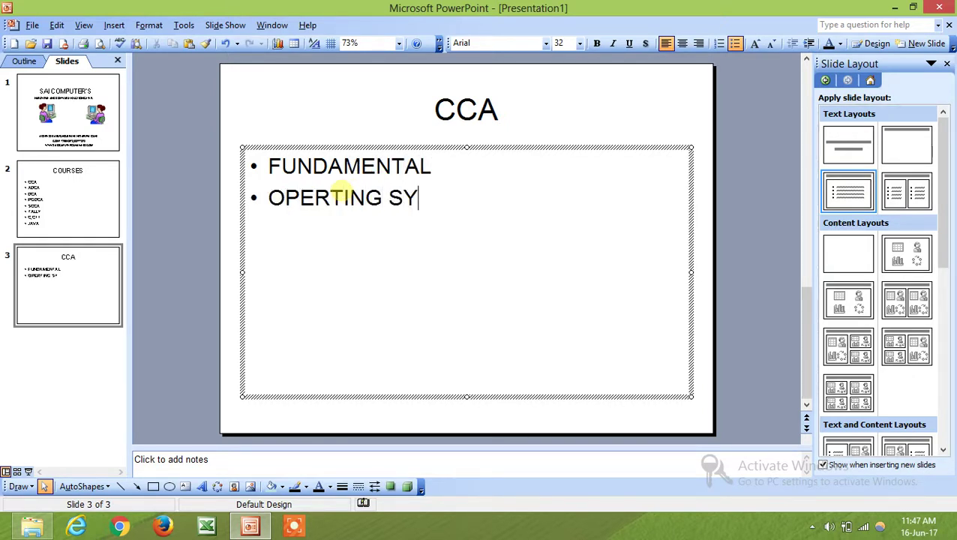
key(BackSpace)
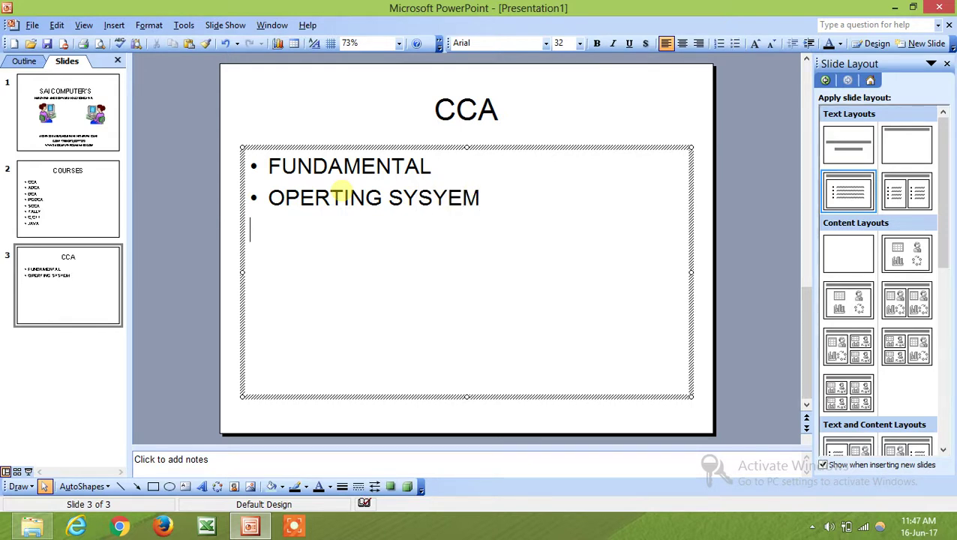
key(BackSpace)
key(BackSpace)
key(BackSpace)
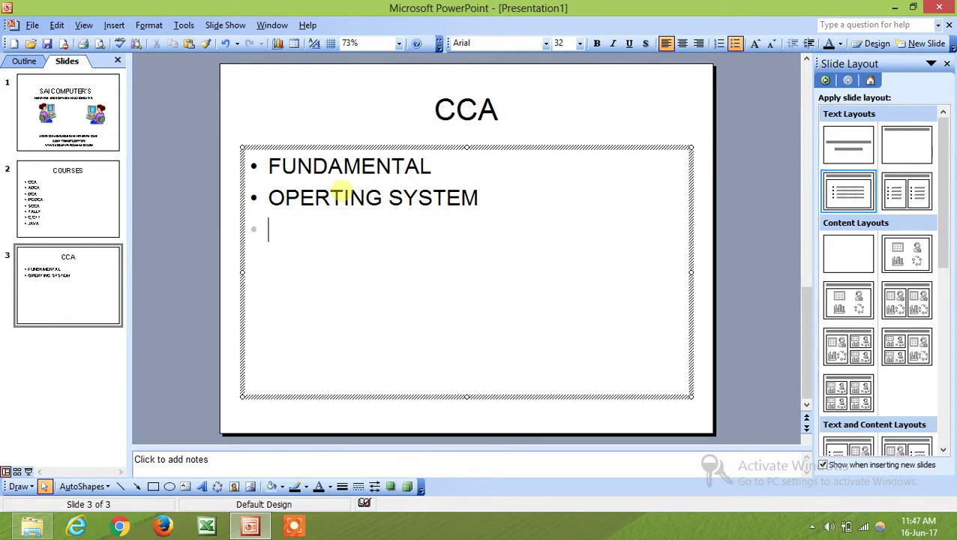
text(MSS)
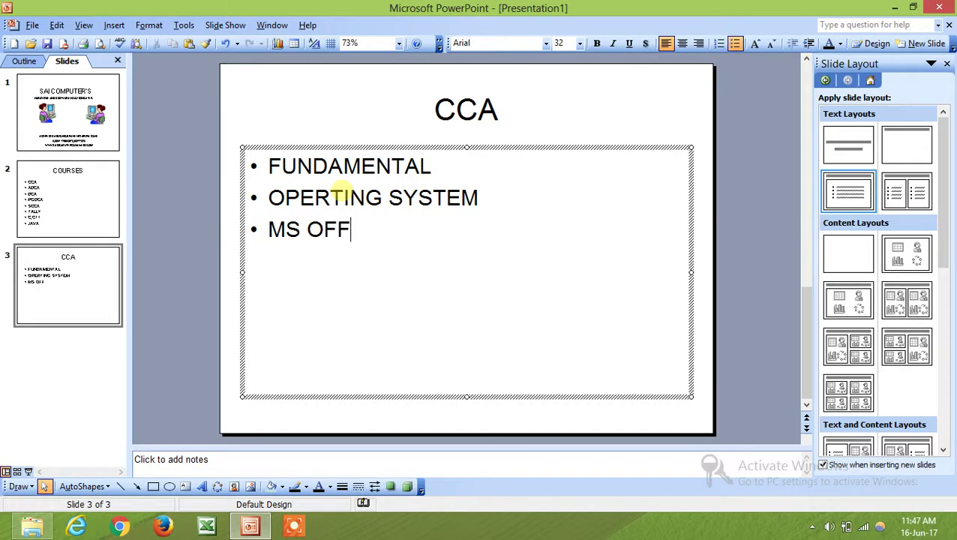
text(ICE)
Add bullets PAGEMAKER, MULTIMEDIA and MOBILE DOWNLOADING, then select and copy the whole list
key(Return)
text(PAGEMAKER )
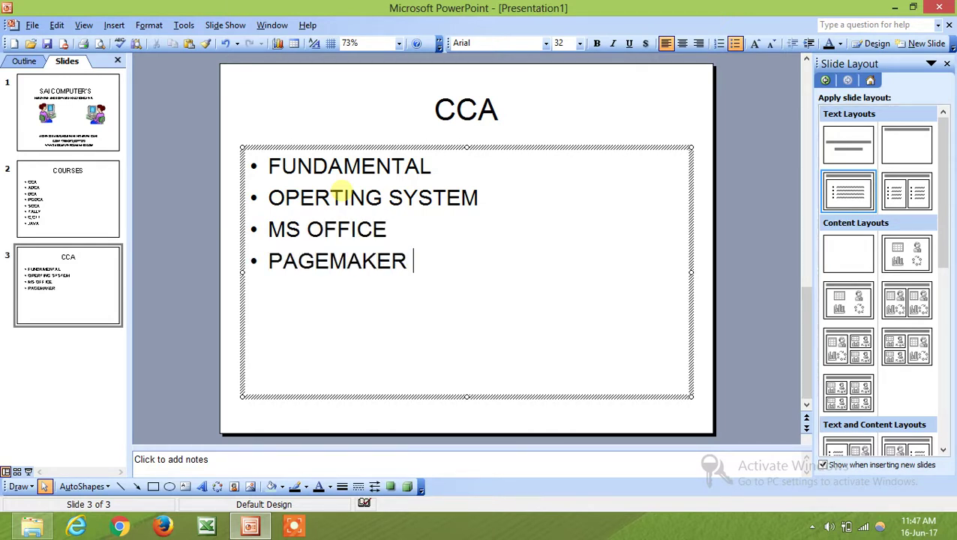
text(MULTIMEDAI)
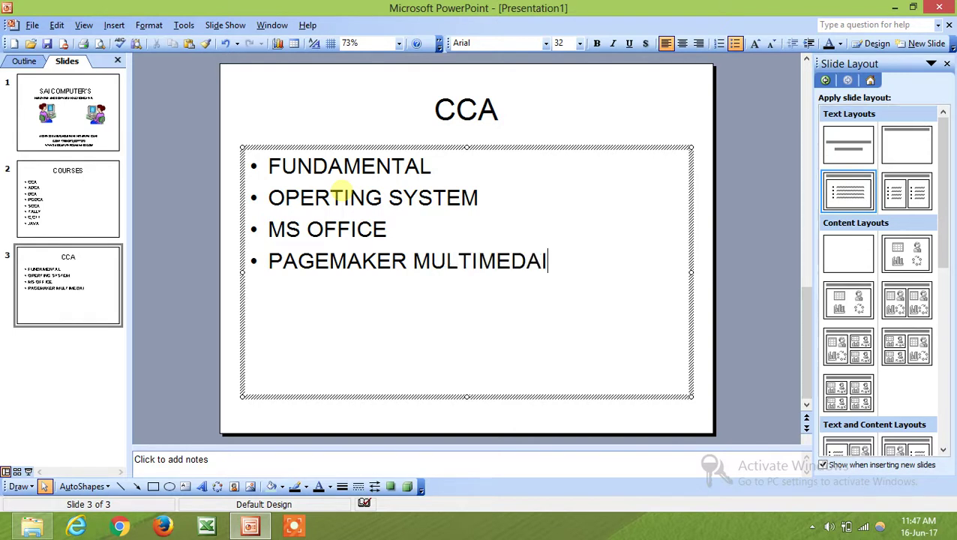
key(BackSpace)
key(BackSpace)
key(BackSpace)
key(BackSpace)
key(BackSpace)
key(BackSpace)
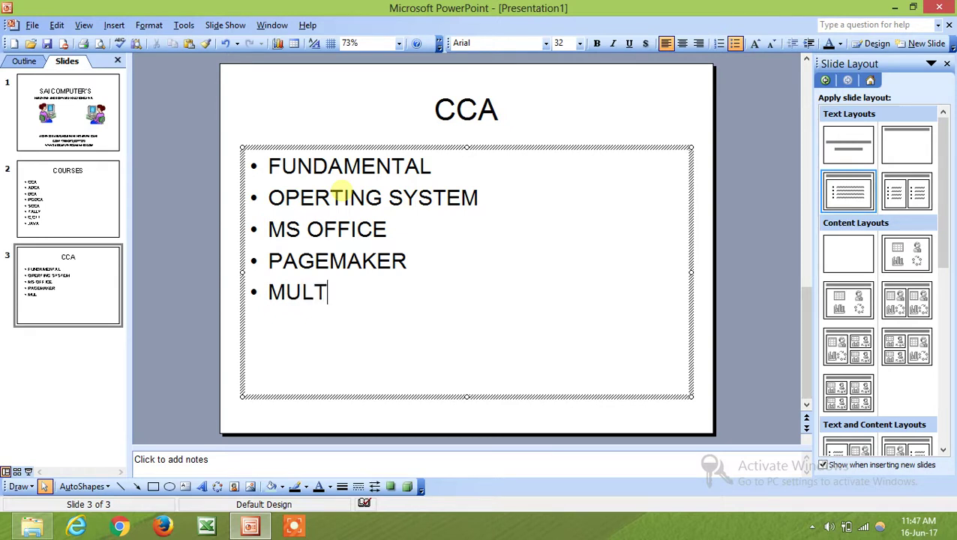
text(MEDIA)
key(Return)
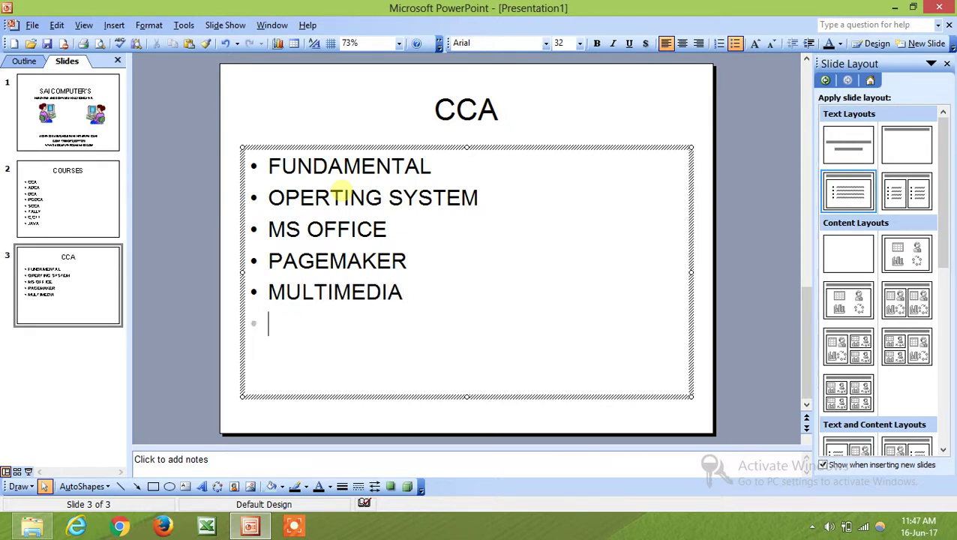
text(MOBIE)
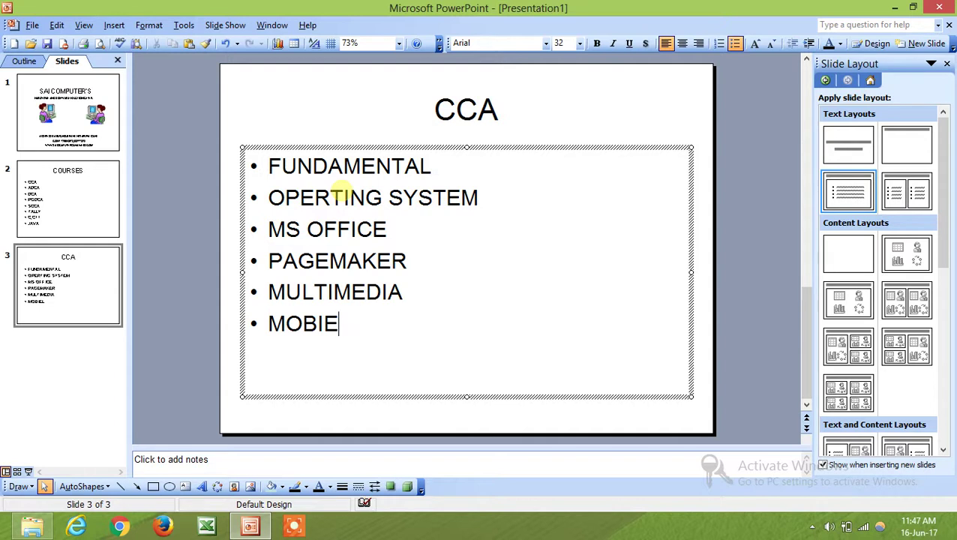
text(L;)
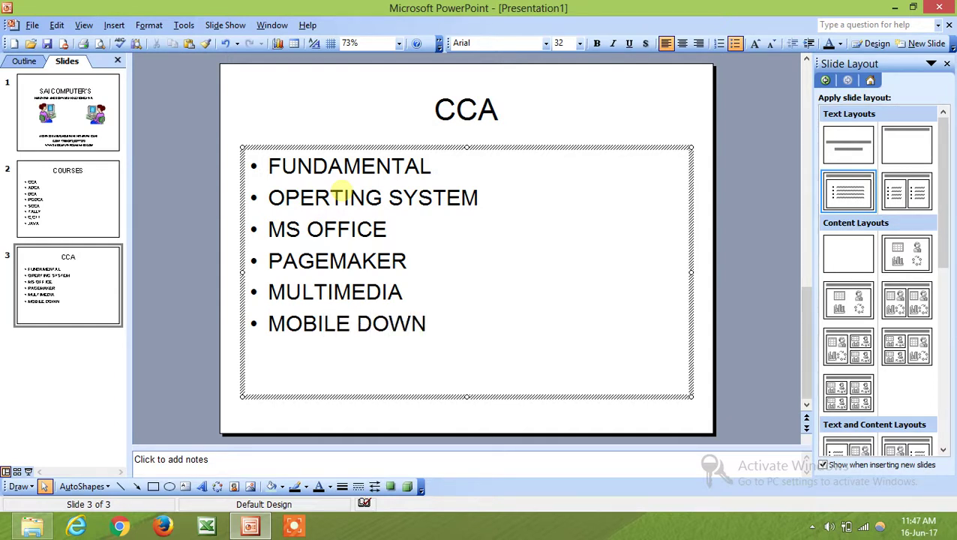
text(LOADING)
key(Return)
key(ctrl+a)
key(ctrl+c)
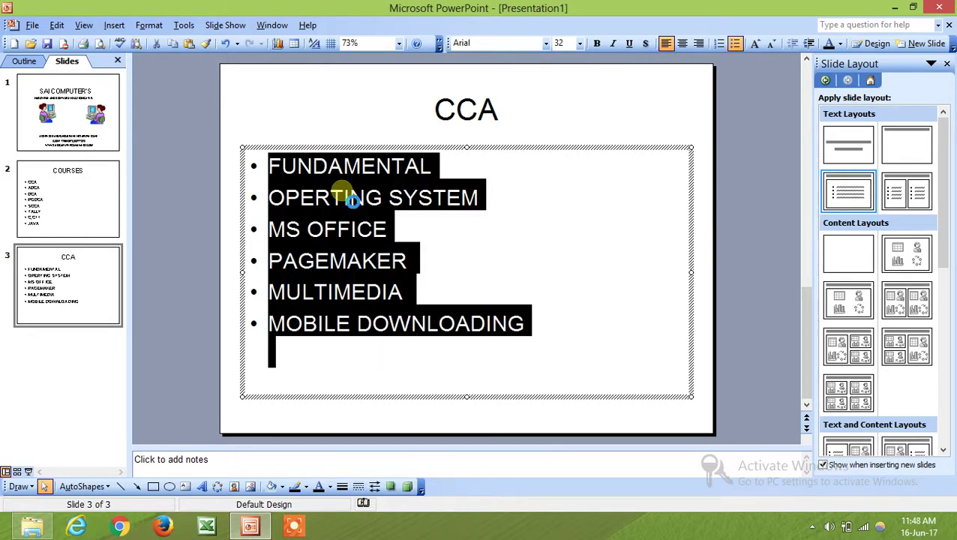
click(371, 287)
Add slide 4 titled DCA and paste the copied subject list into it
click(114, 24)
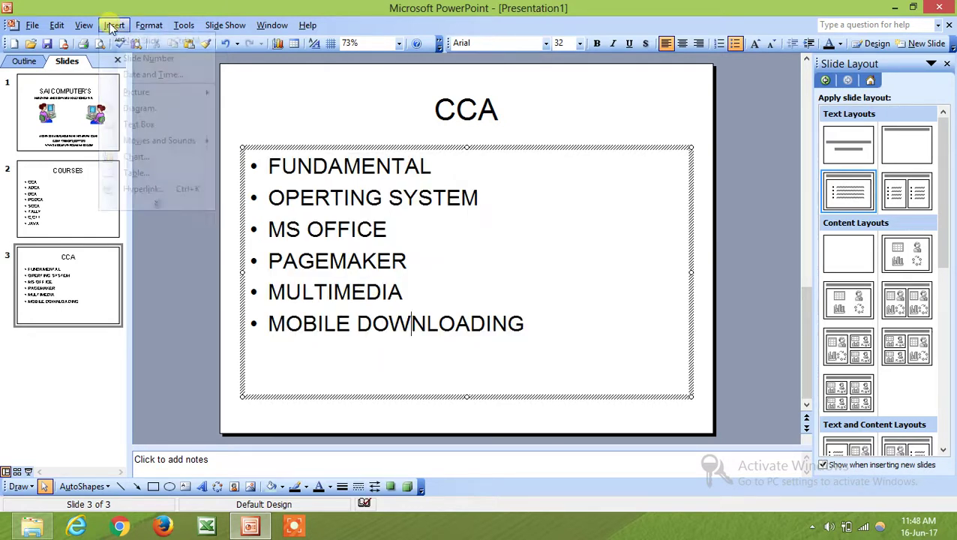
click(124, 41)
click(428, 117)
text(DC)
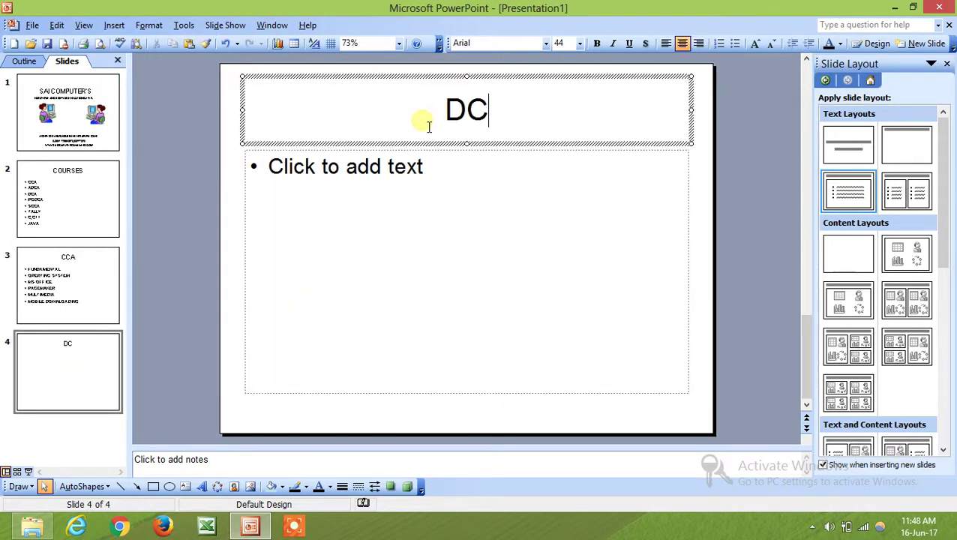
text(A)
click(434, 169)
key(ctrl+v)
key(ctrl+v)
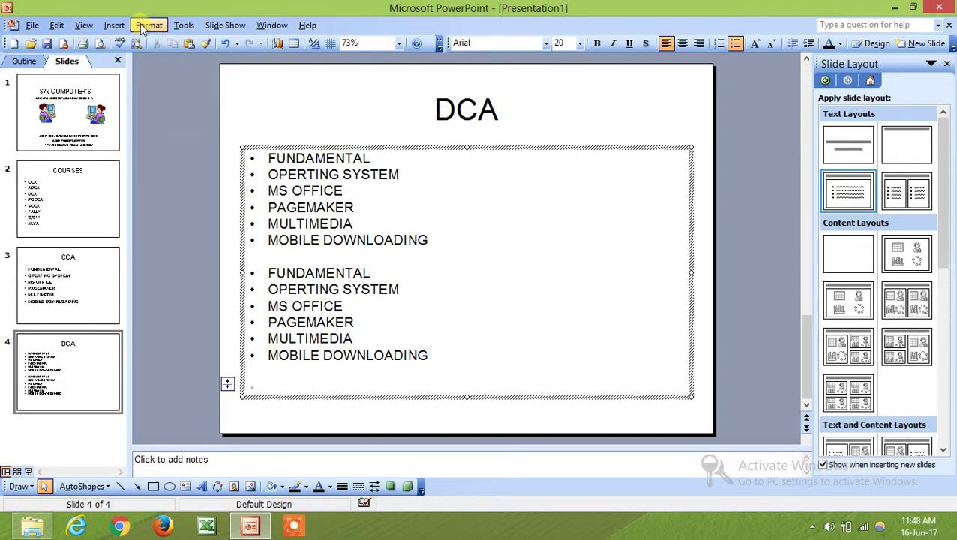
Add slide 5 titled SCCA with a few filler bullets
click(149, 25)
click(129, 43)
click(412, 127)
text(SCCA)
click(429, 188)
text(SDCSDDS)
key(Return)
text(FDS F SDF)
key(BackSpace)
Paste the copied subject list after the F on the SCCA slide's third bullet
key(Up)
key(shift+Home)
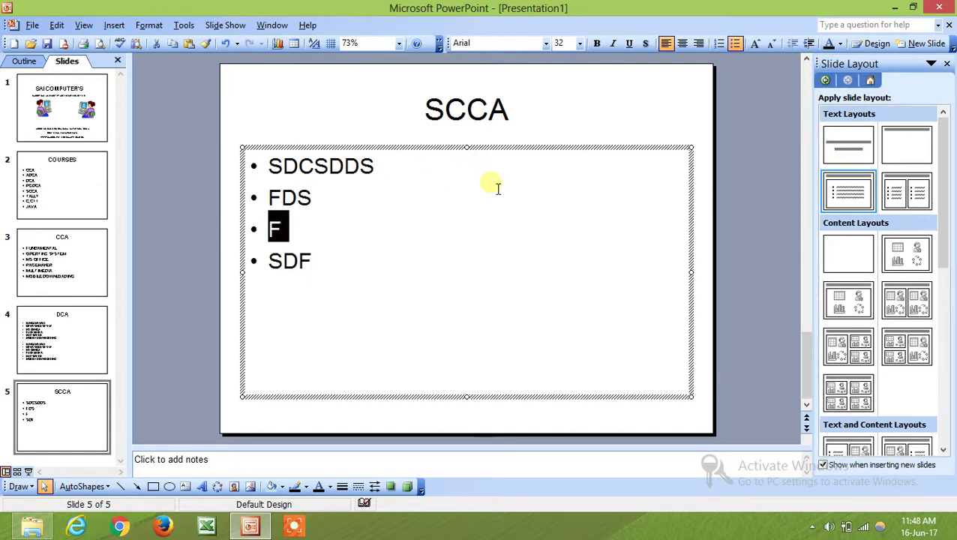
click(491, 218)
key(ctrl+v)
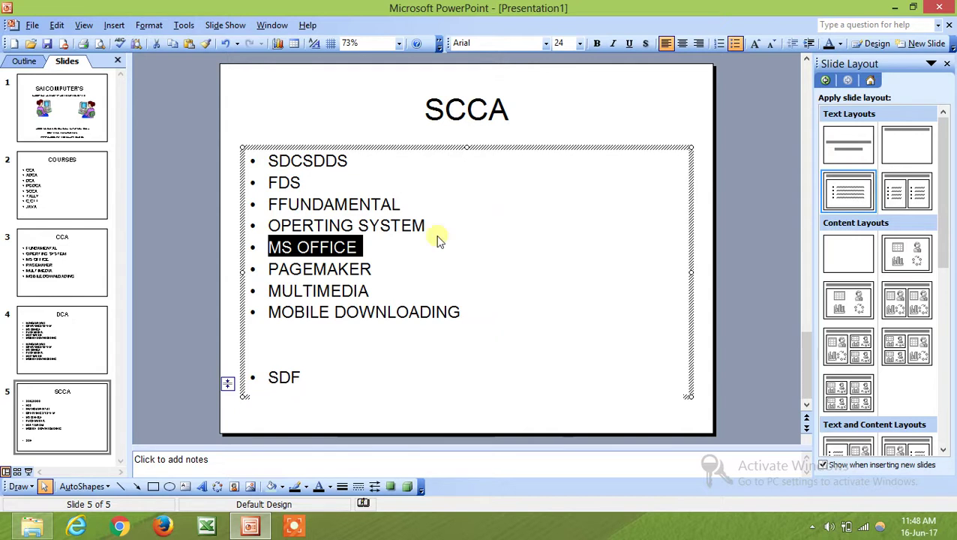
click(412, 250)
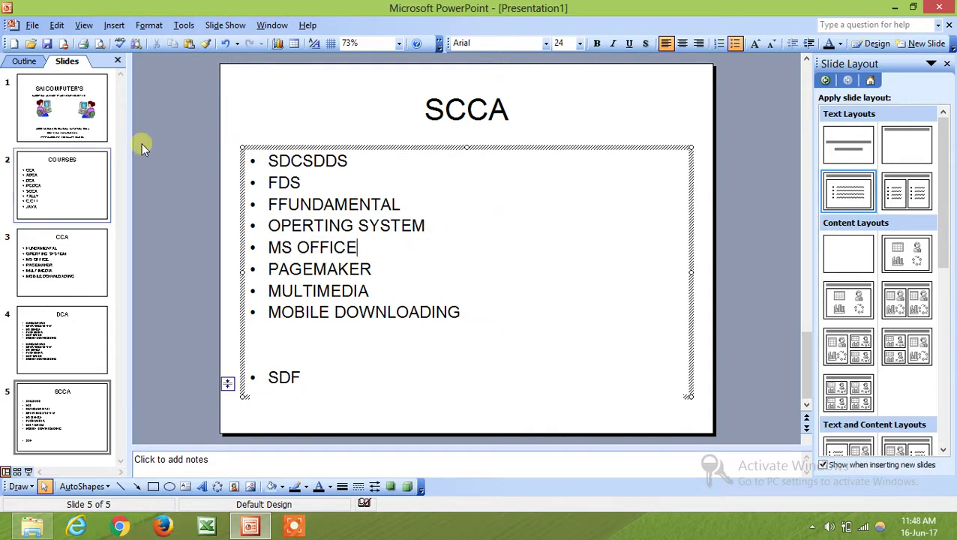
Apply the Globe design template to all slides
click(144, 26)
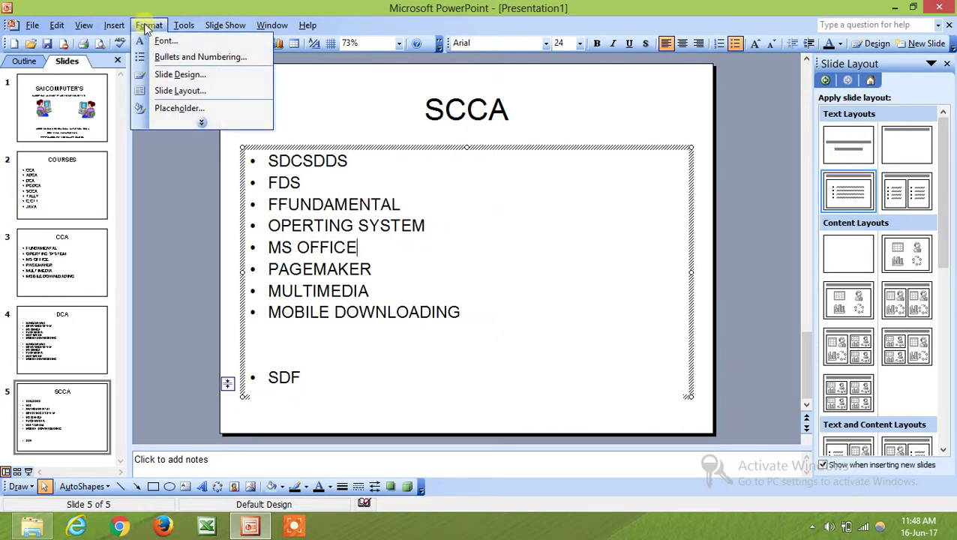
click(209, 73)
click(907, 248)
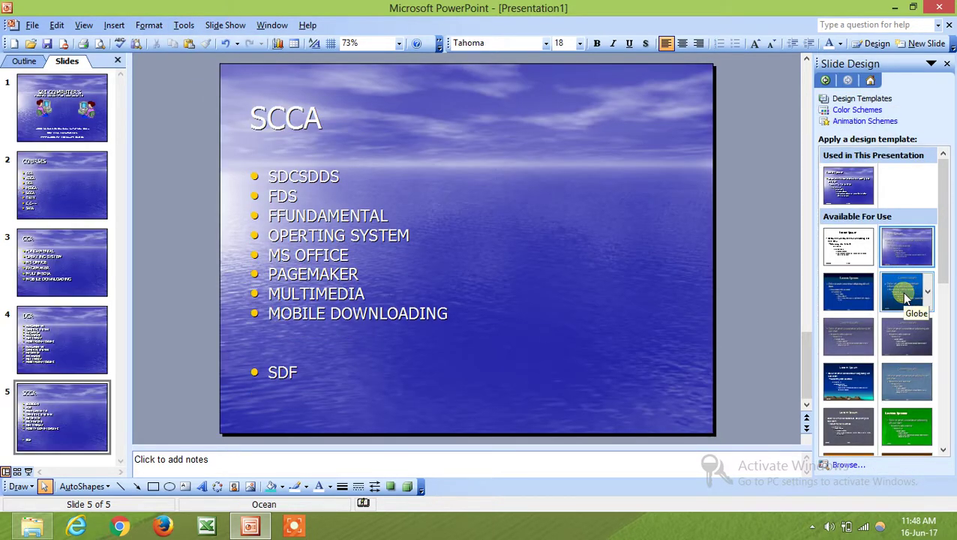
click(907, 294)
Apply the Ocean design to the SCCA slide only
click(927, 309)
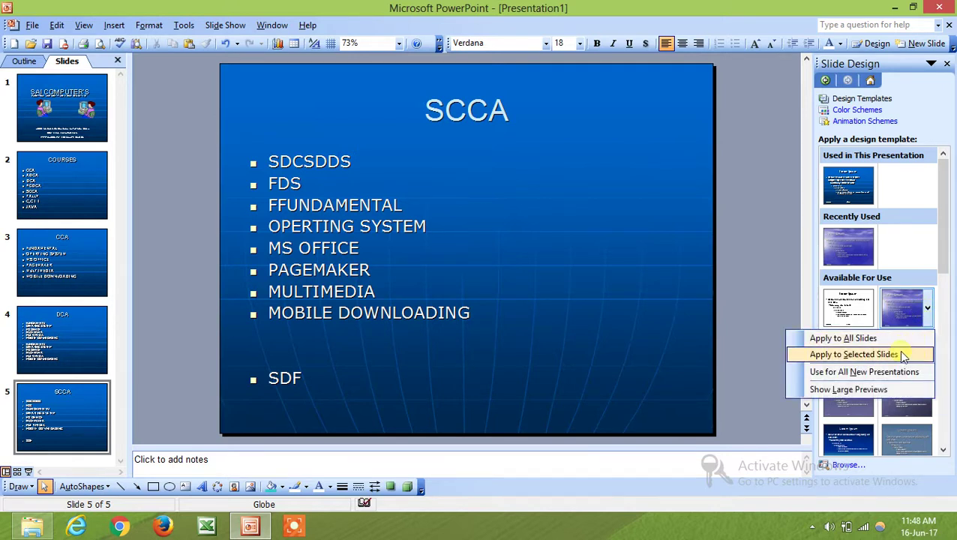
click(903, 355)
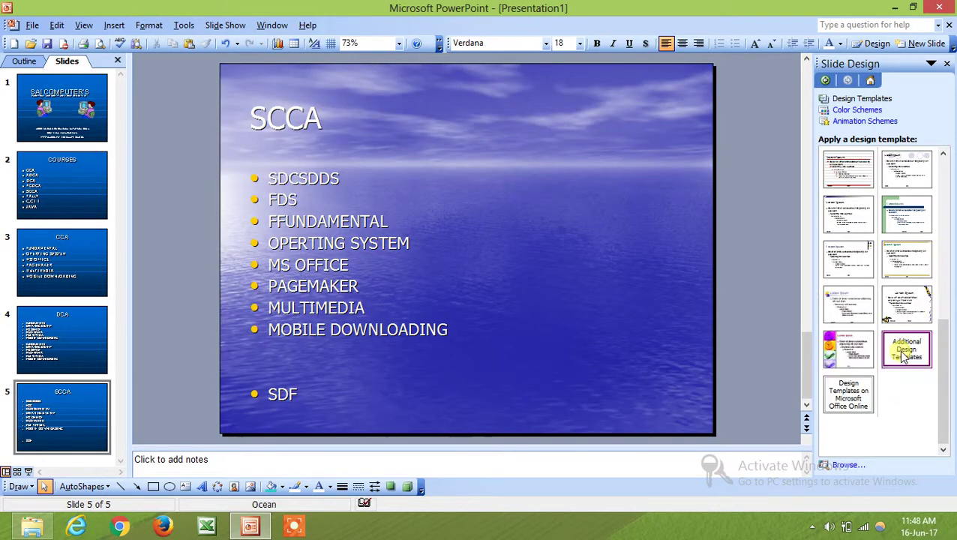
click(927, 215)
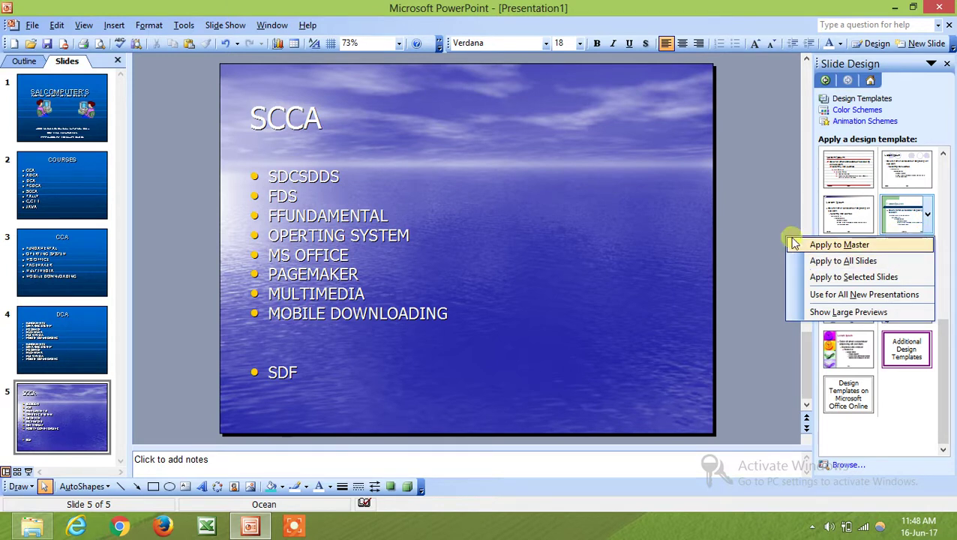
Apply the Mountain Top design to the CCA slide only
click(45, 251)
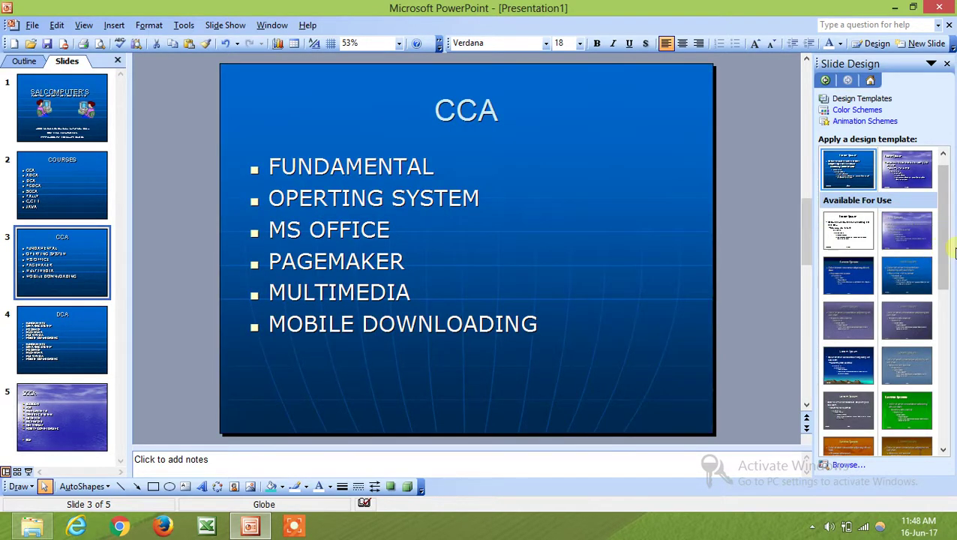
click(869, 365)
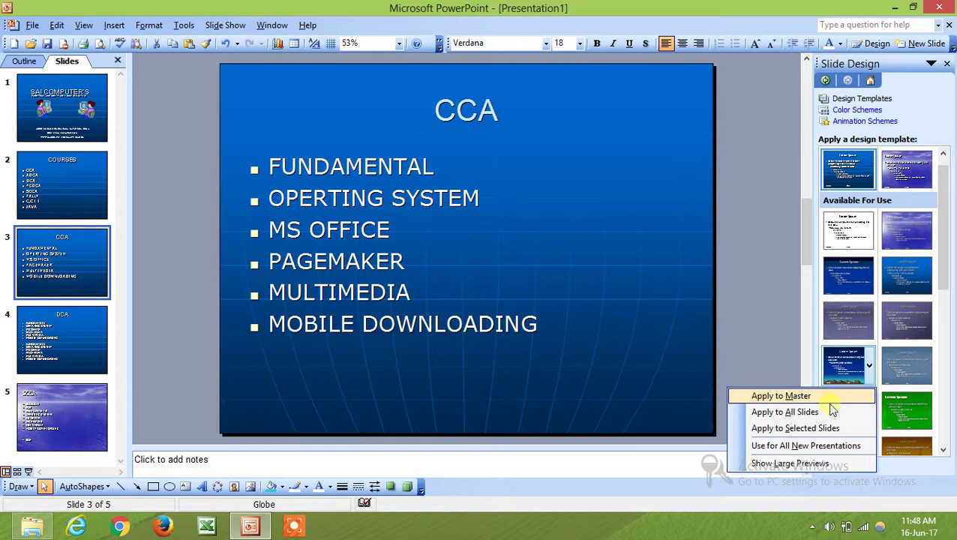
click(837, 434)
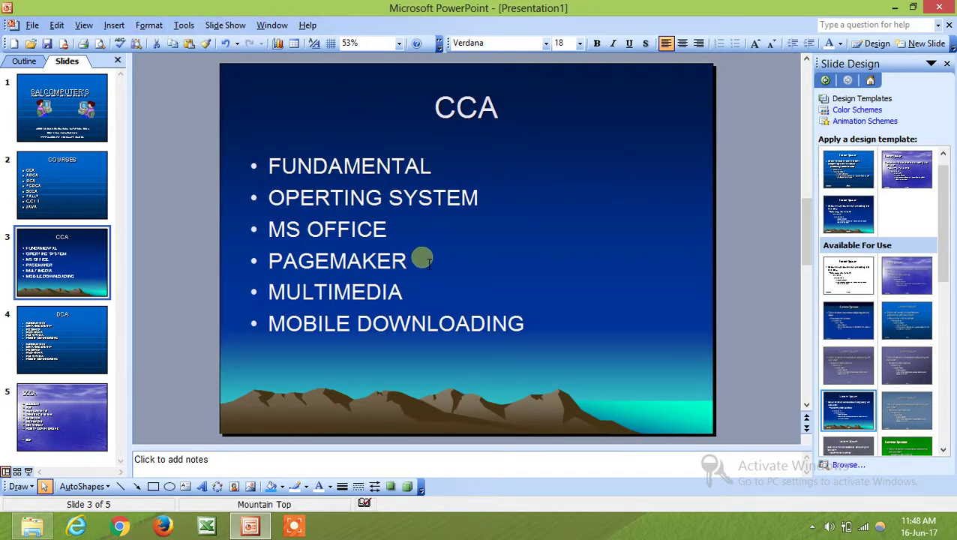
key(XF86MonBrightnessUp)
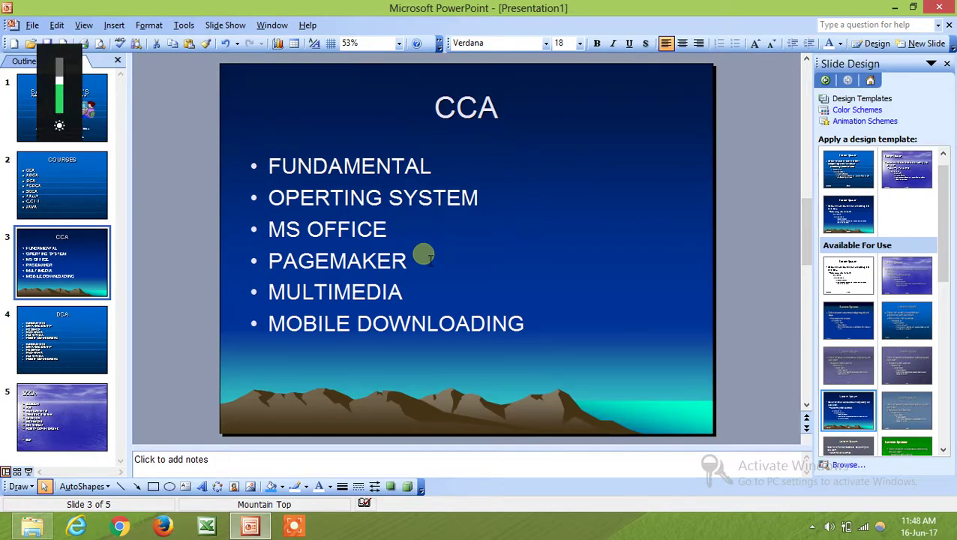
key(F5)
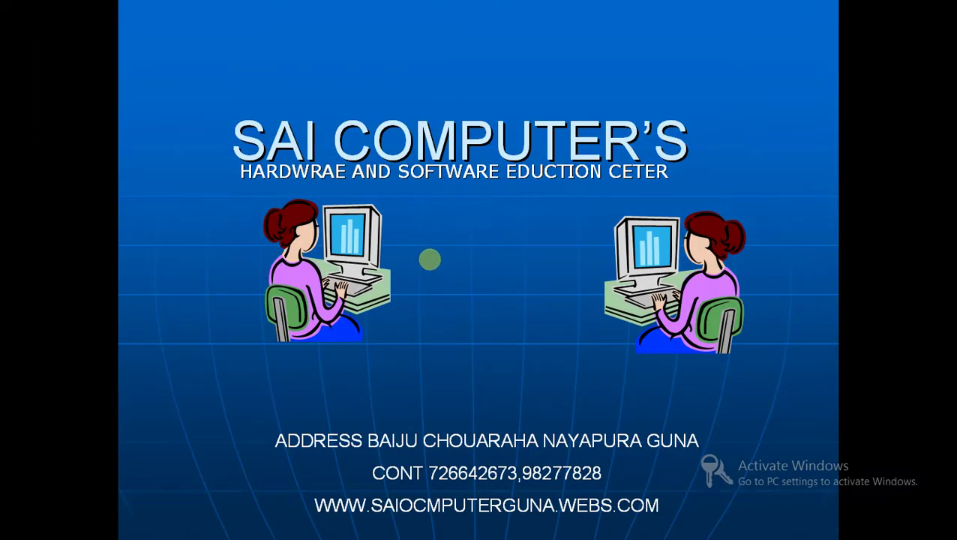
click(440, 254)
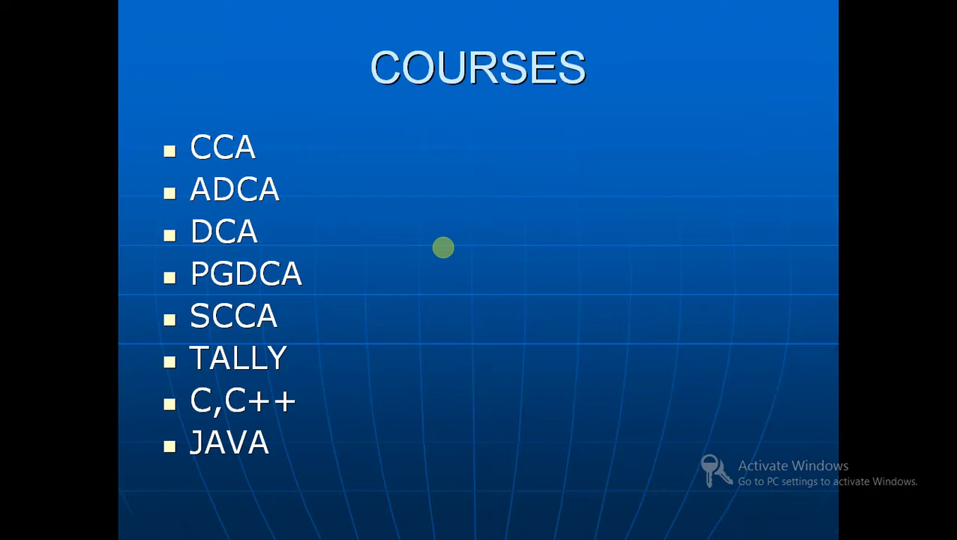
click(443, 248)
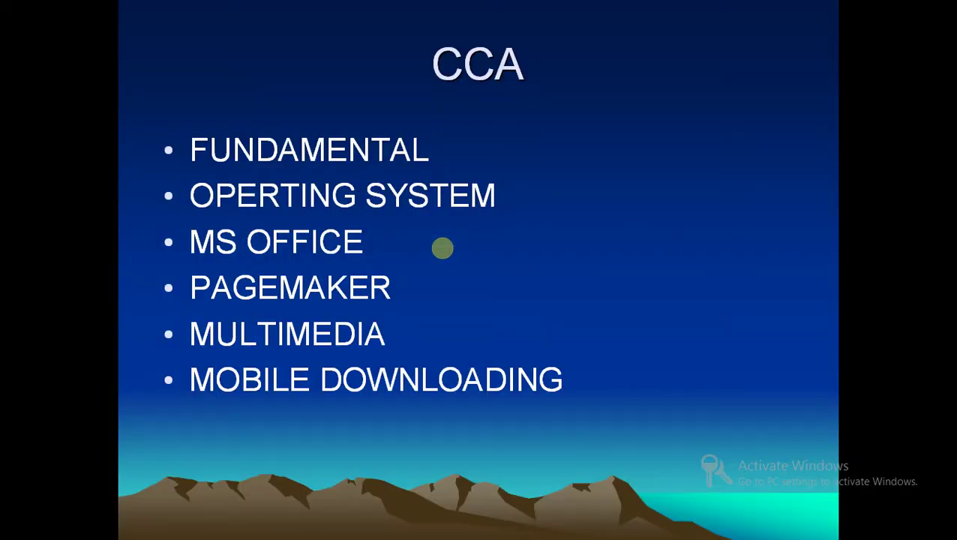
click(443, 248)
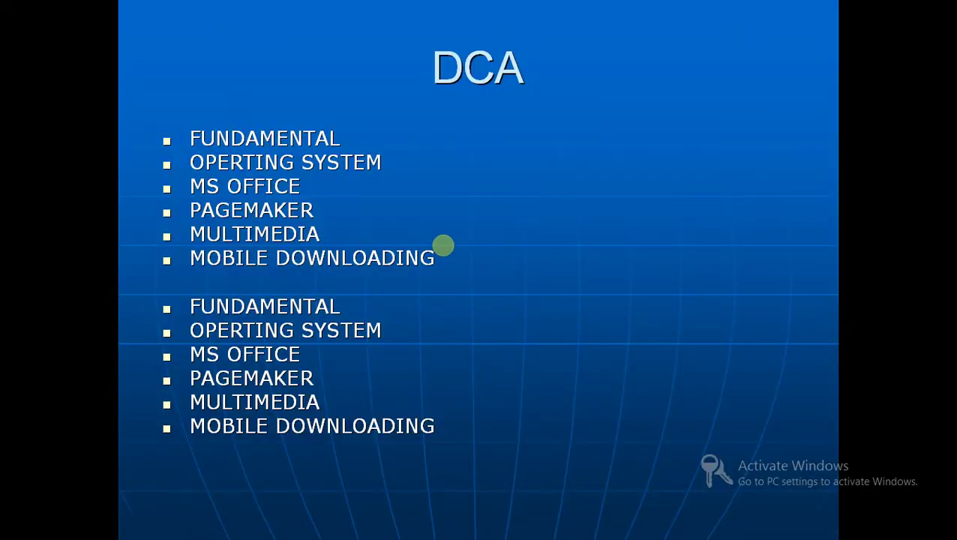
click(443, 246)
click(443, 242)
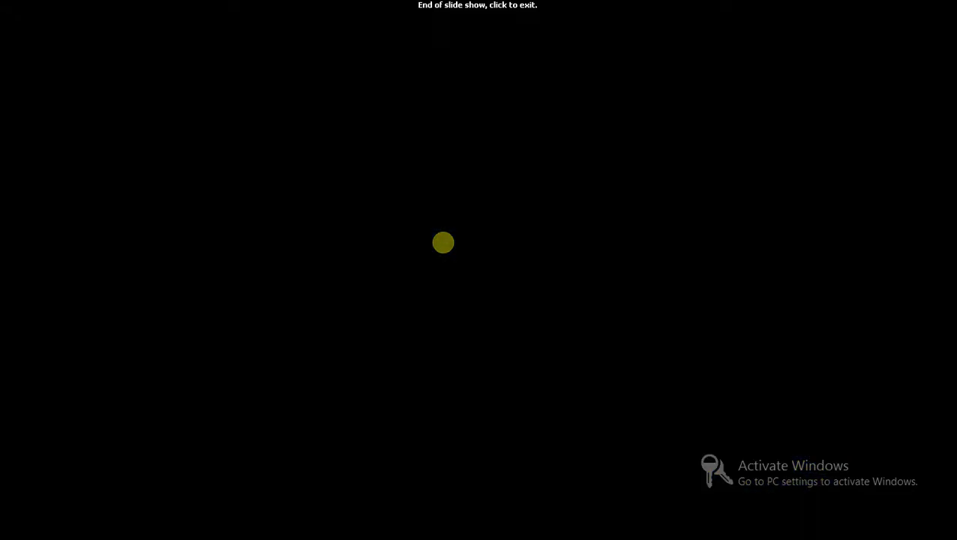
click(443, 242)
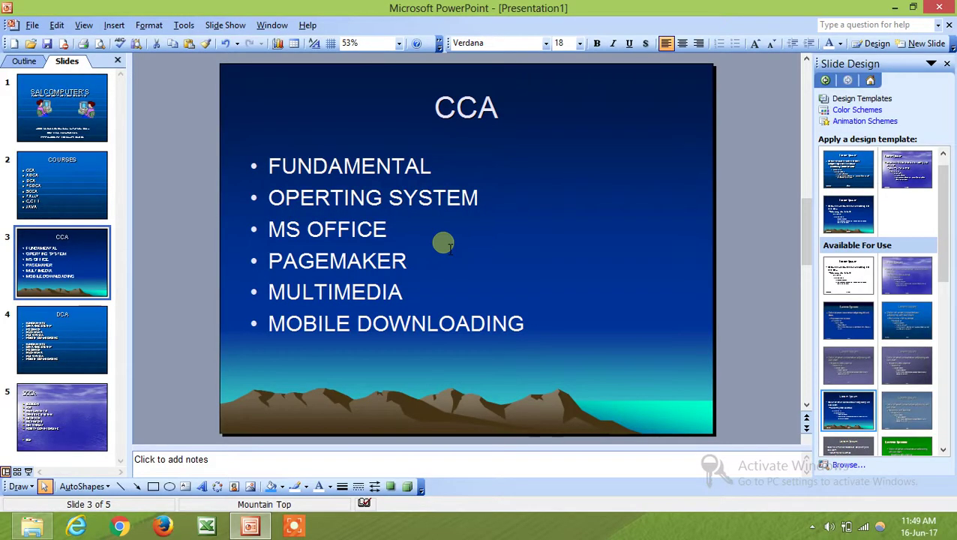
Make all slides advance automatically after 00:05 instead of on mouse click
click(229, 27)
click(259, 105)
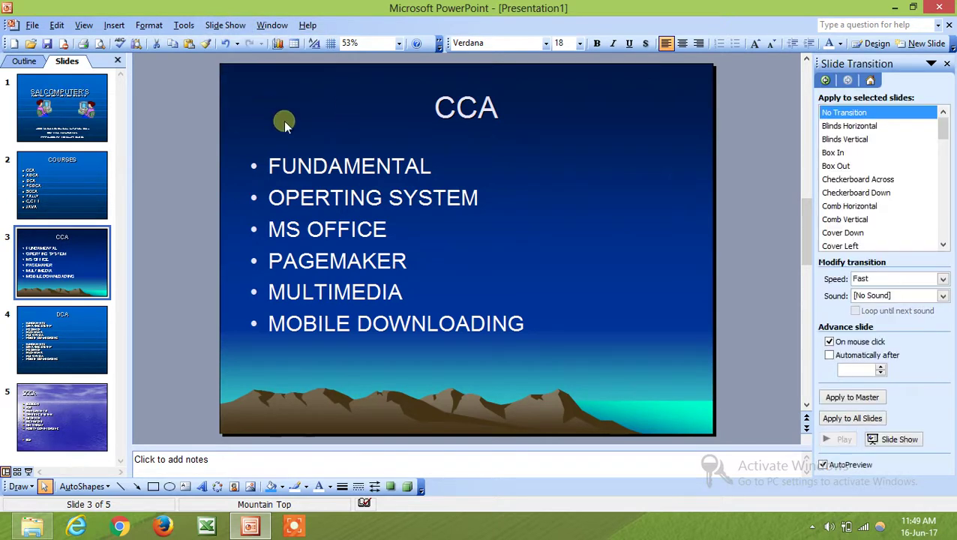
click(854, 343)
click(852, 357)
double_click(882, 367)
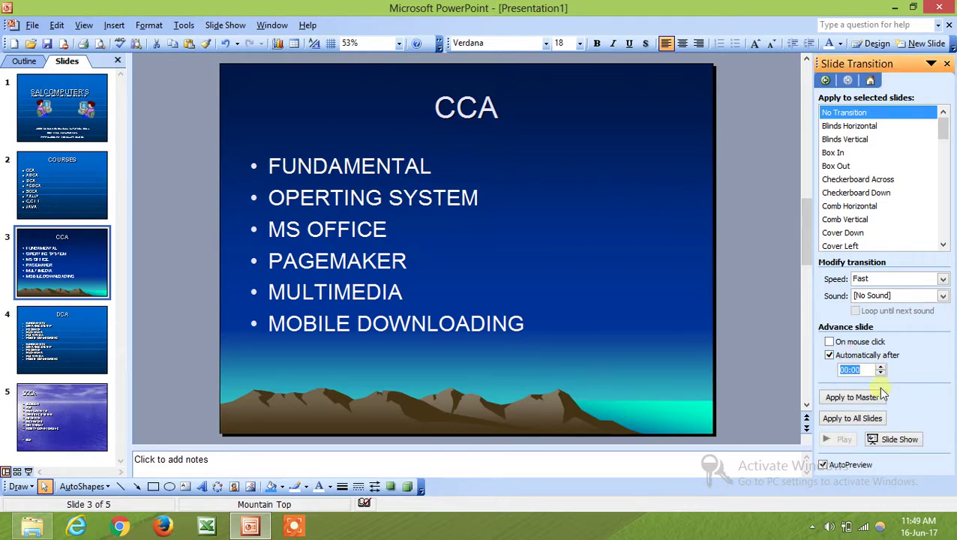
click(866, 418)
Preview the slide show, adjust the advance delay, reapply it to all slides and preview again
click(884, 438)
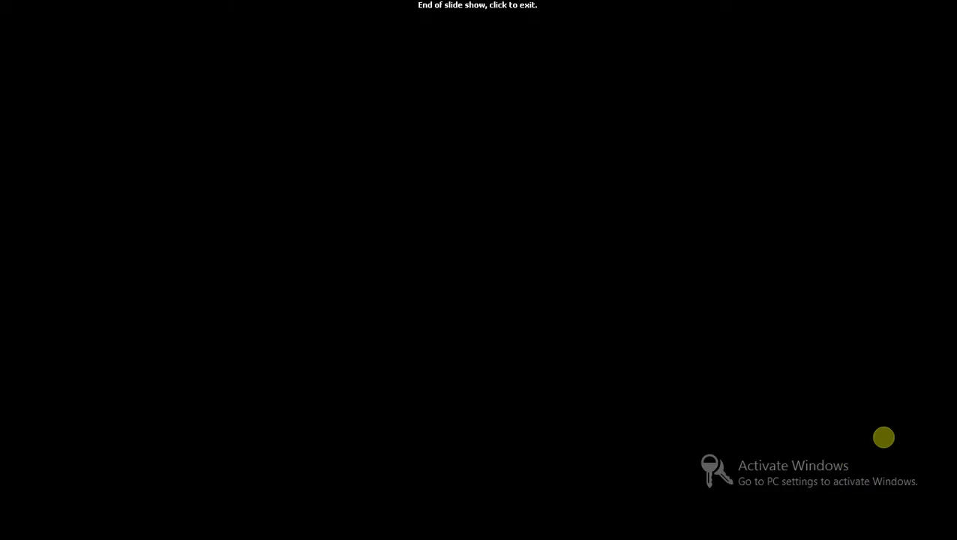
click(883, 437)
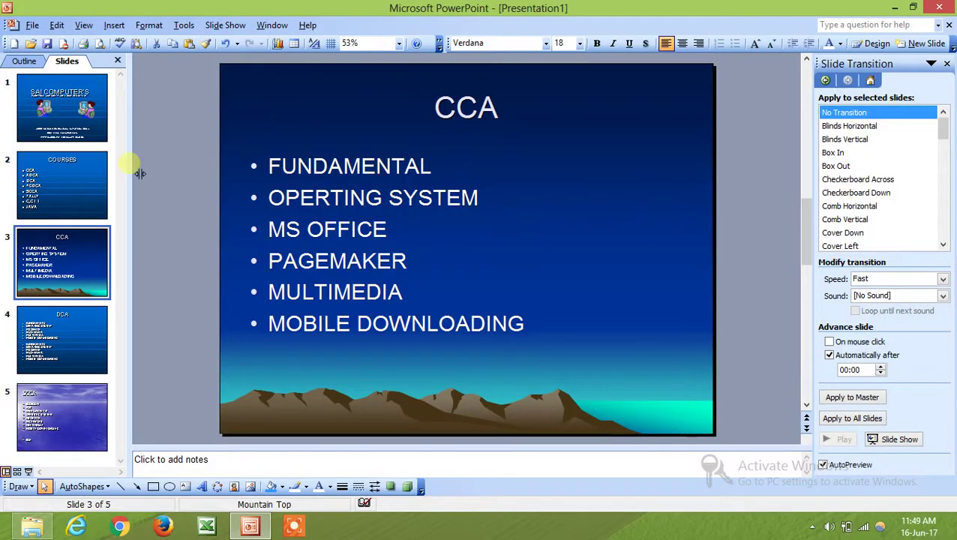
triple_click(881, 369)
click(870, 420)
click(882, 438)
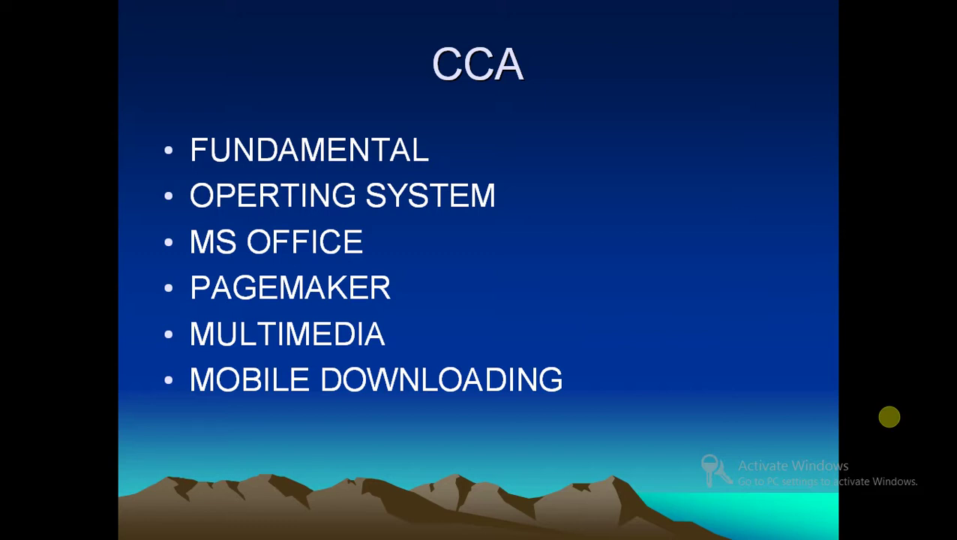
key(Escape)
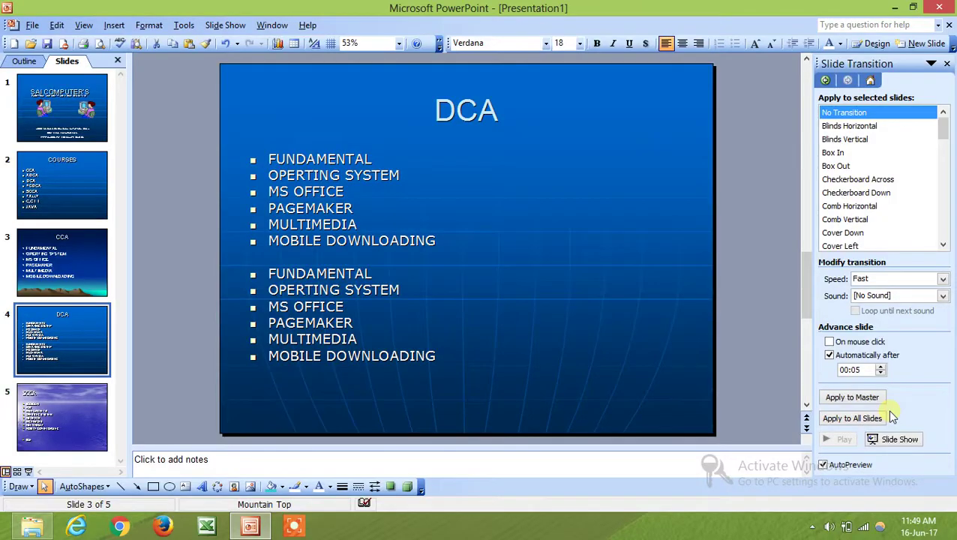
Select the SAI COMPUTER'S title text on slide 1 and bring up Custom Animation
click(50, 110)
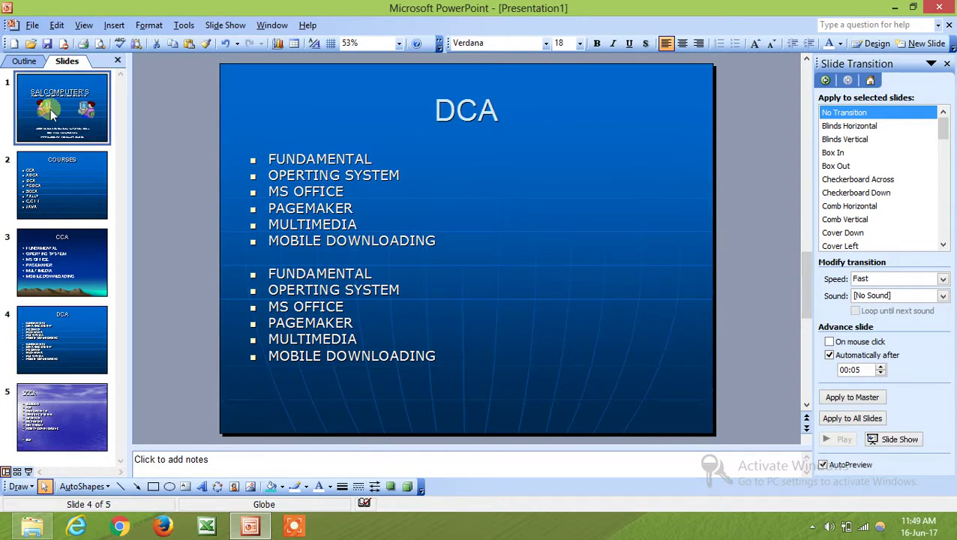
click(278, 193)
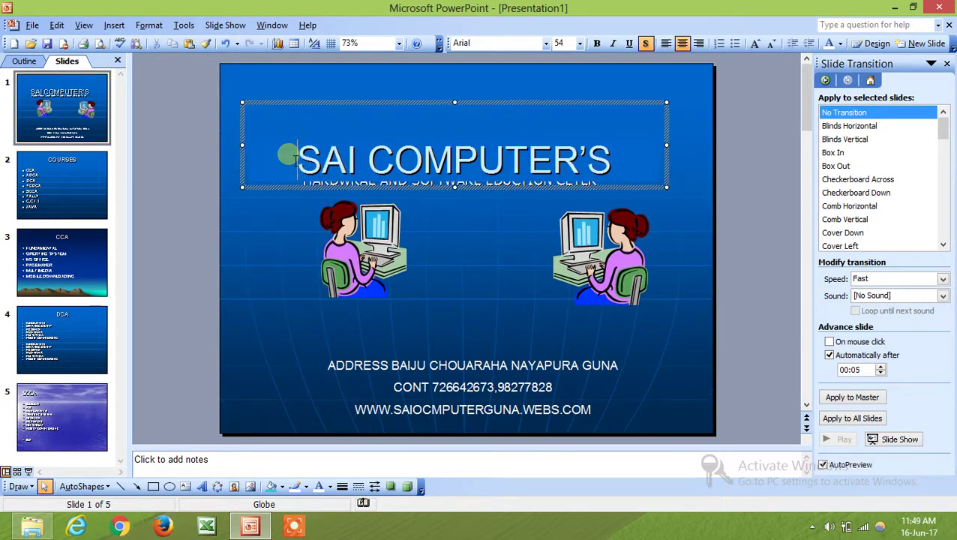
drag(291, 150, 530, 168)
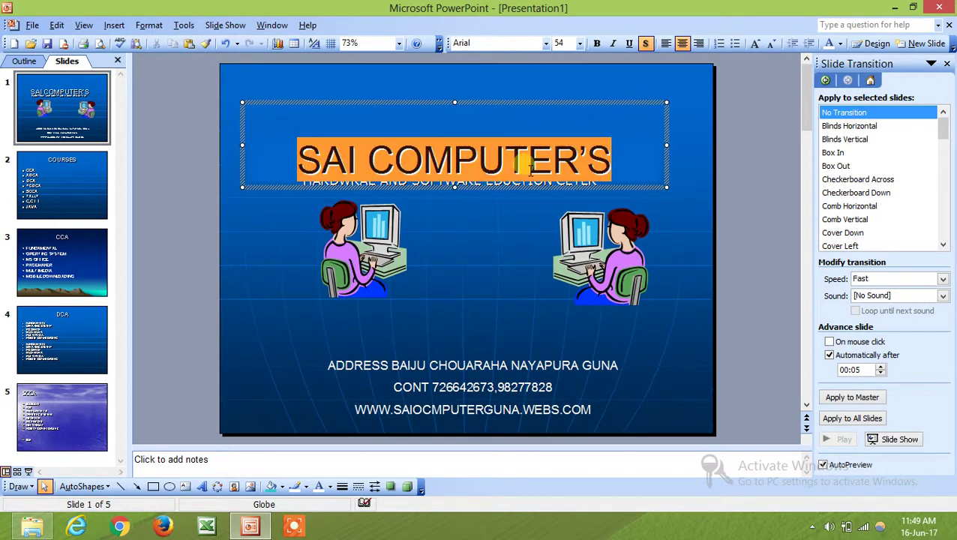
click(215, 25)
click(259, 90)
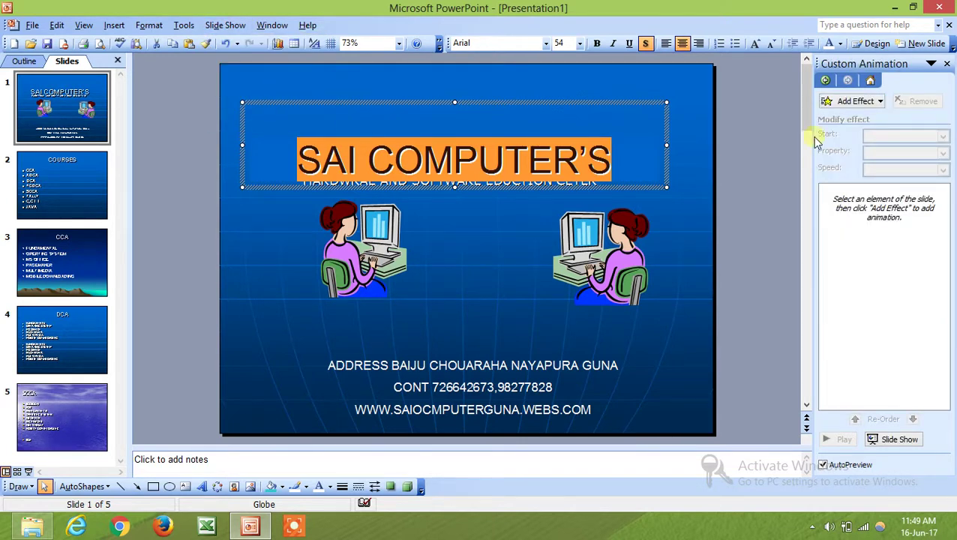
Give the SAI COMPUTER'S title a Random Bars entrance effect
click(855, 101)
mouse_move(785, 118)
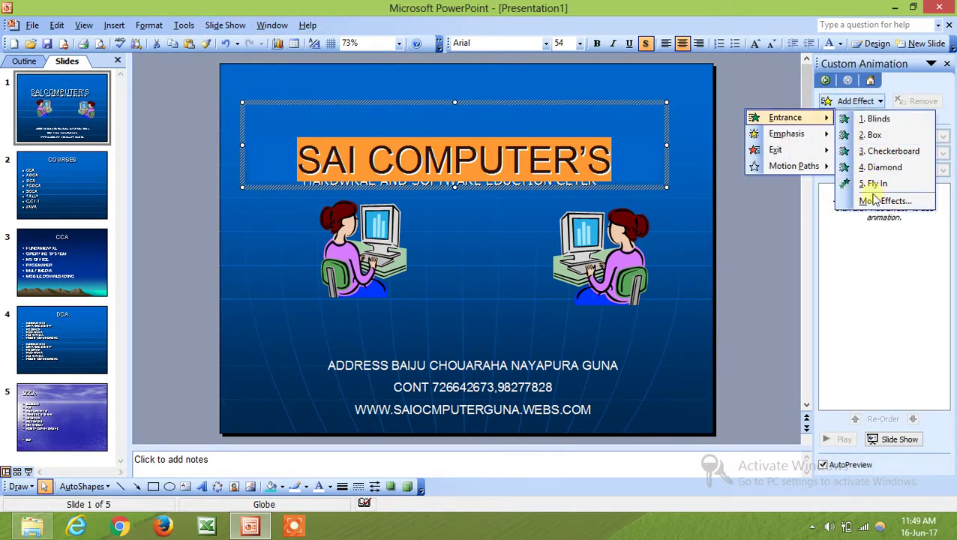
click(873, 201)
drag(531, 96, 709, 96)
click(604, 191)
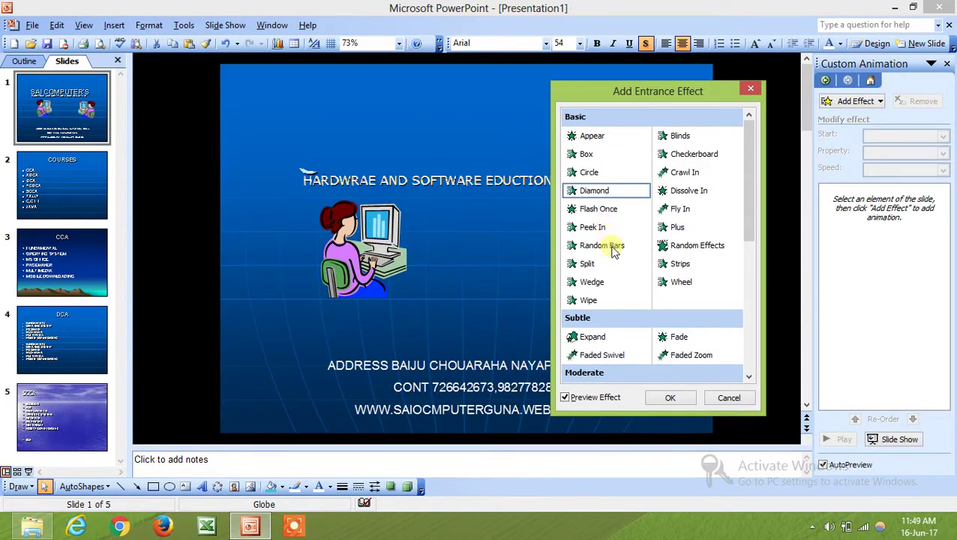
click(612, 246)
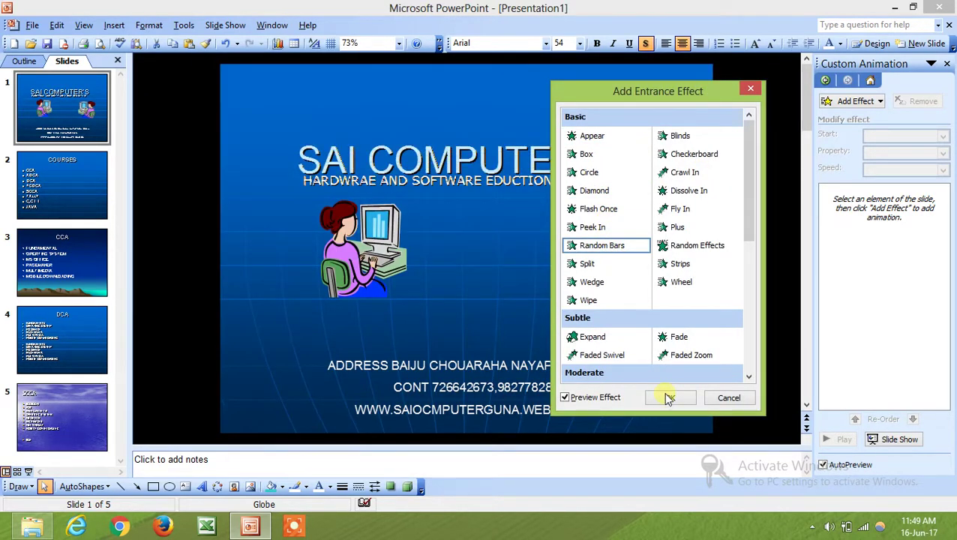
click(669, 398)
Give the subtitle line a Dissolve In entrance effect
mouse_move(483, 181)
mouse_down()
mouse_move(355, 190)
mouse_move(634, 191)
mouse_up()
click(845, 105)
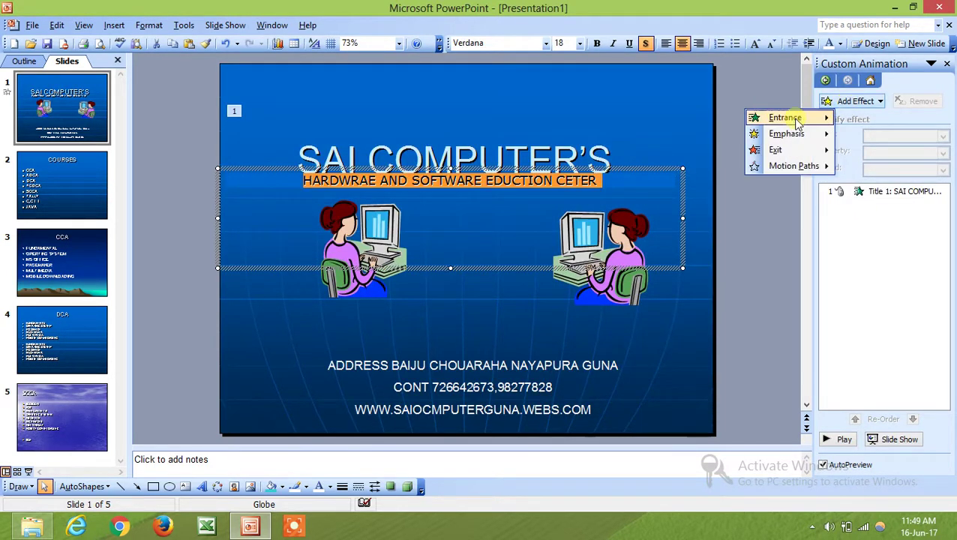
mouse_move(786, 118)
click(866, 217)
click(708, 195)
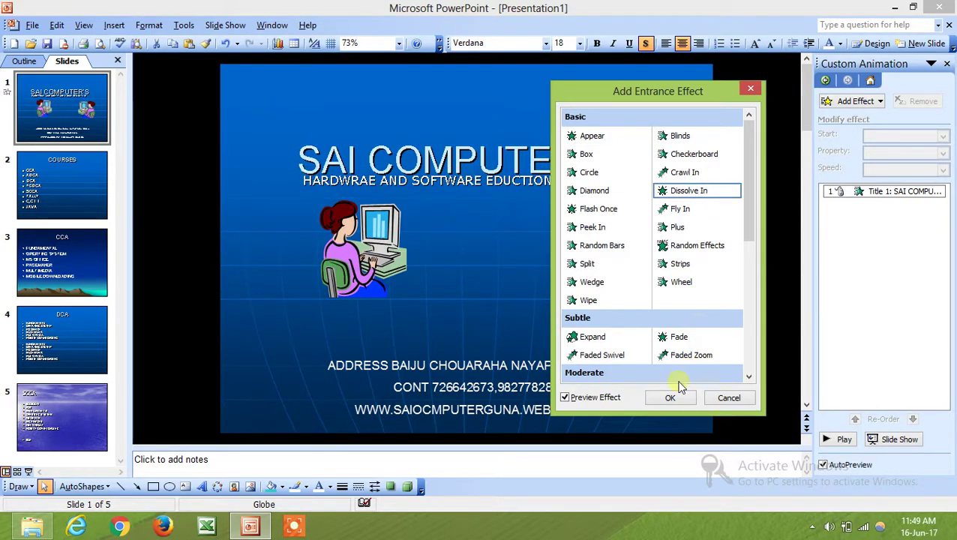
click(669, 398)
Give the bottom address lines a Random Effects entrance, then select the right clip-art picture
click(324, 387)
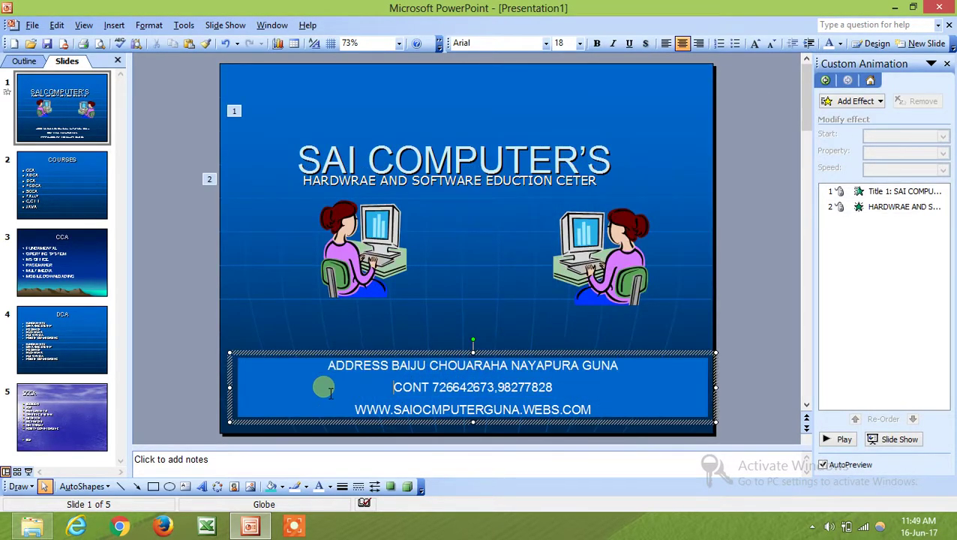
drag(326, 366, 592, 413)
click(846, 100)
mouse_move(785, 118)
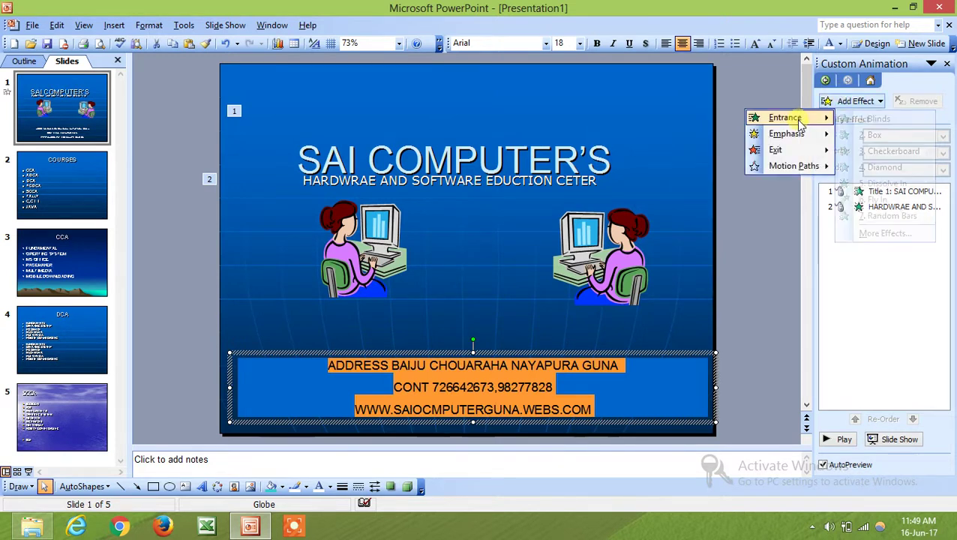
click(859, 234)
click(705, 192)
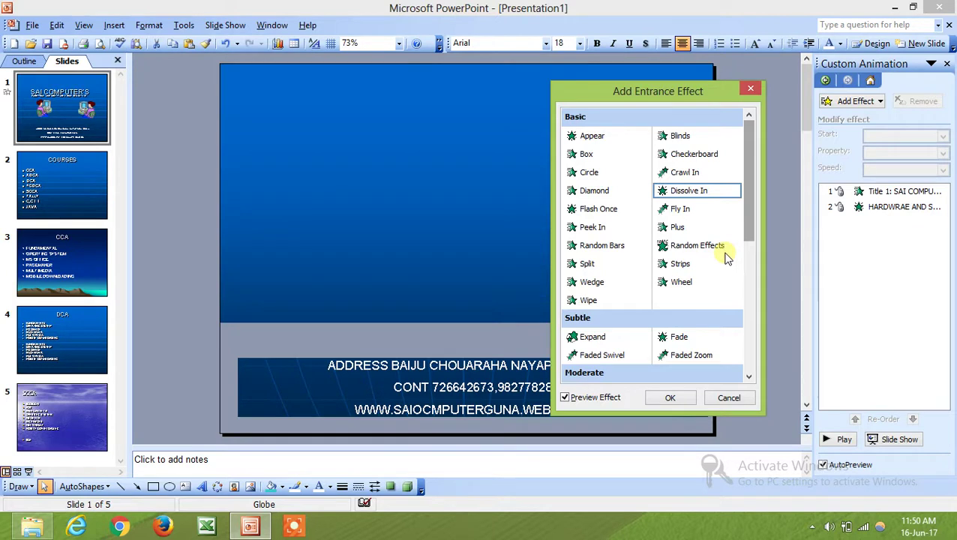
click(720, 247)
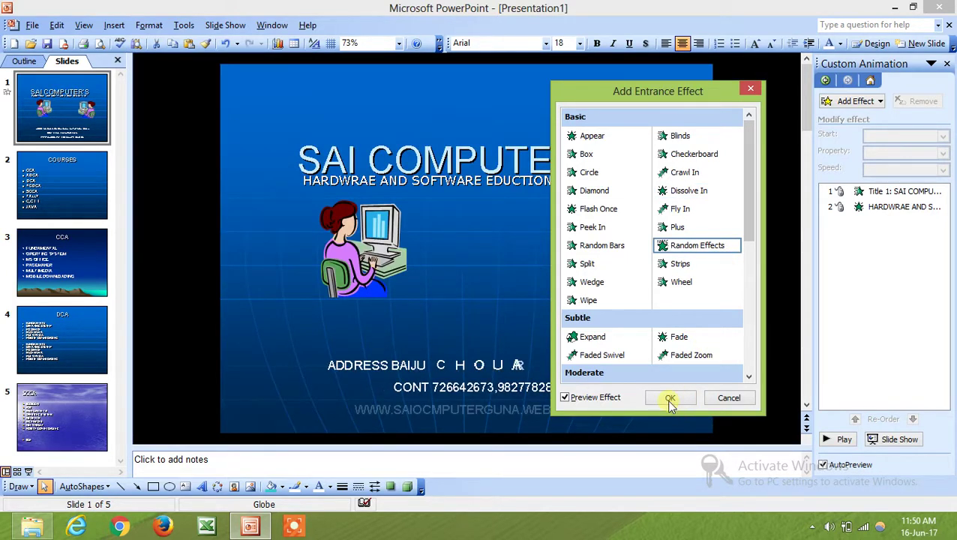
click(670, 398)
click(600, 255)
click(855, 100)
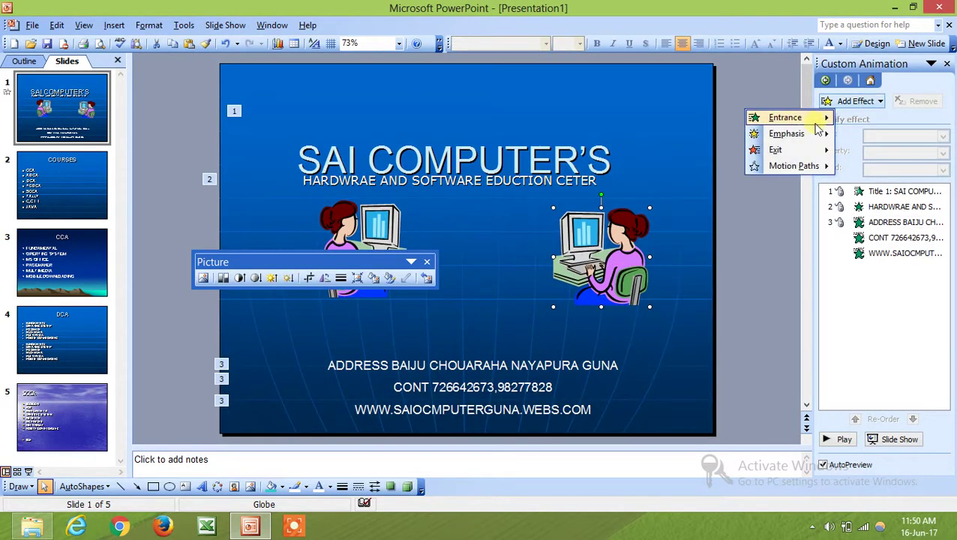
mouse_move(775, 150)
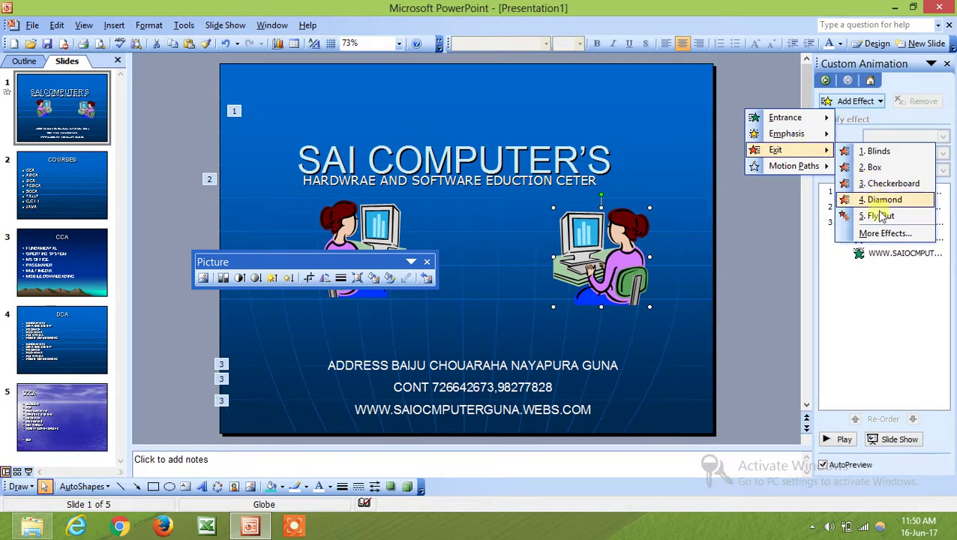
Give the right clip-art picture a Peek In entrance, after previewing and cancelling Peek Out exit
click(885, 233)
drag(621, 91, 781, 73)
click(753, 209)
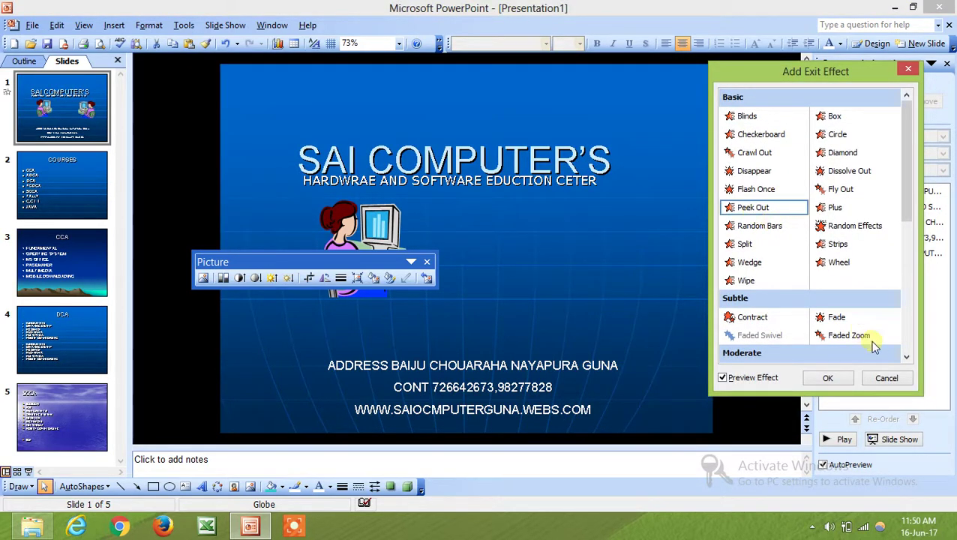
click(885, 378)
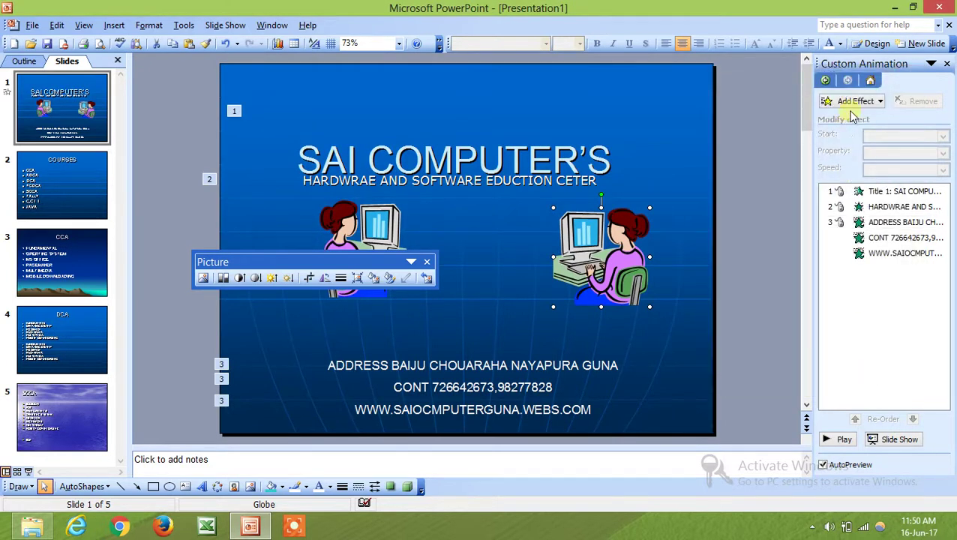
click(853, 101)
click(870, 245)
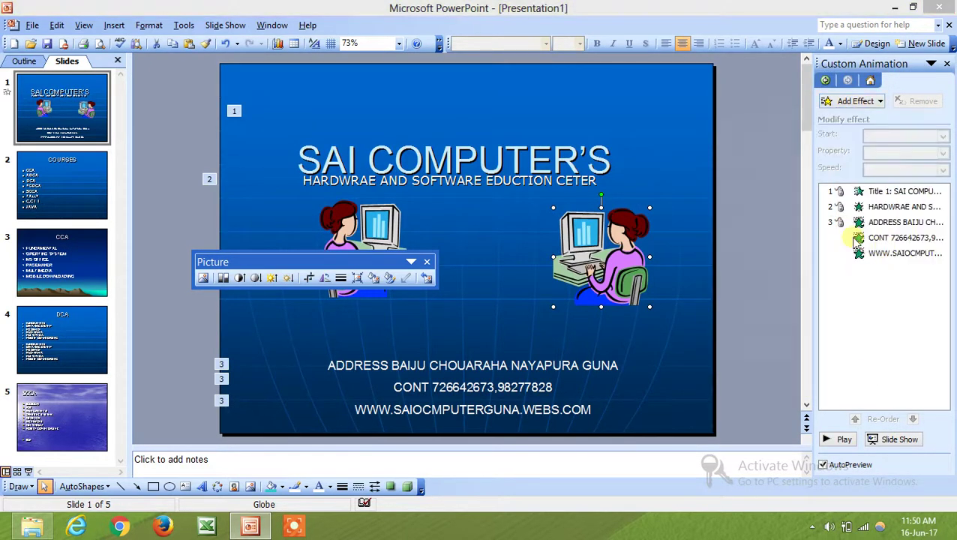
click(748, 206)
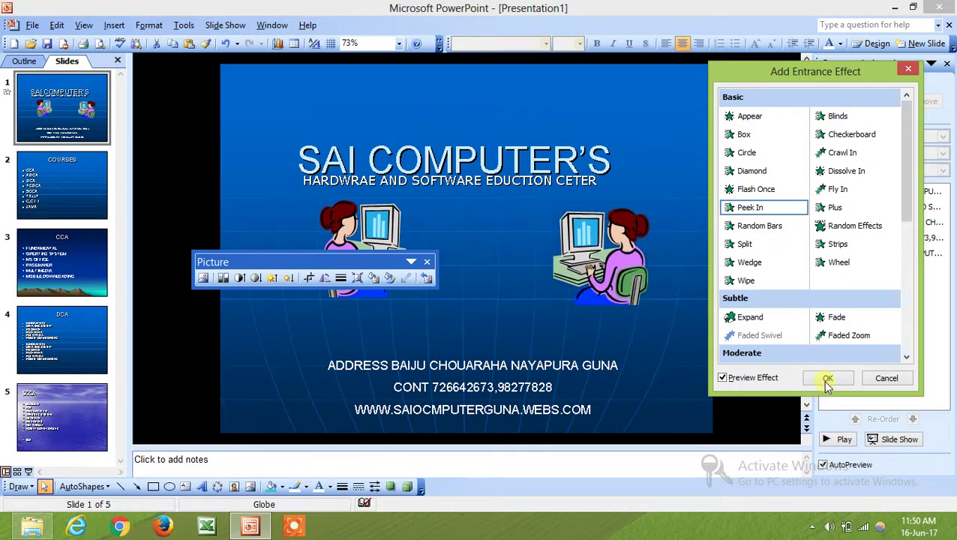
click(827, 379)
Give the left clip-art picture a Diamond entrance and move on to the COURSES slide
click(834, 102)
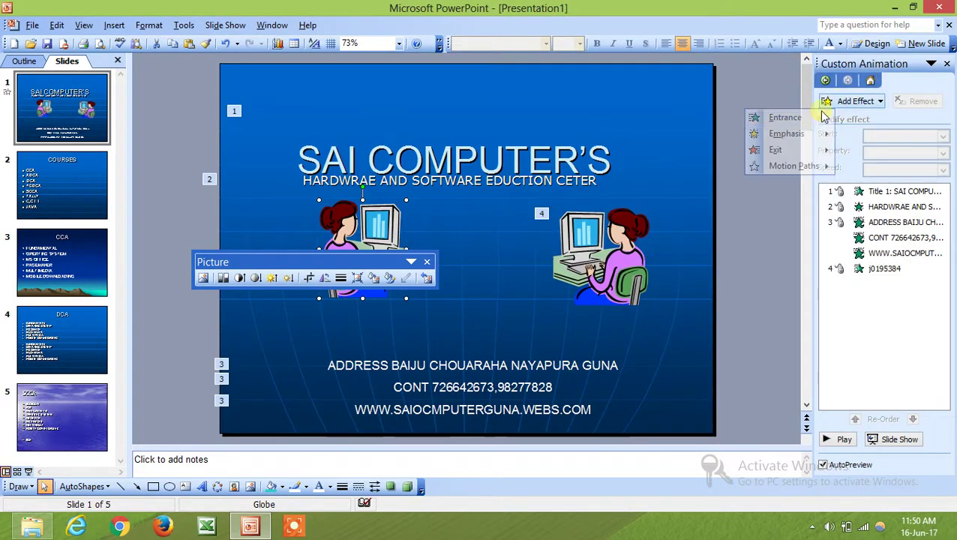
mouse_move(785, 118)
click(891, 164)
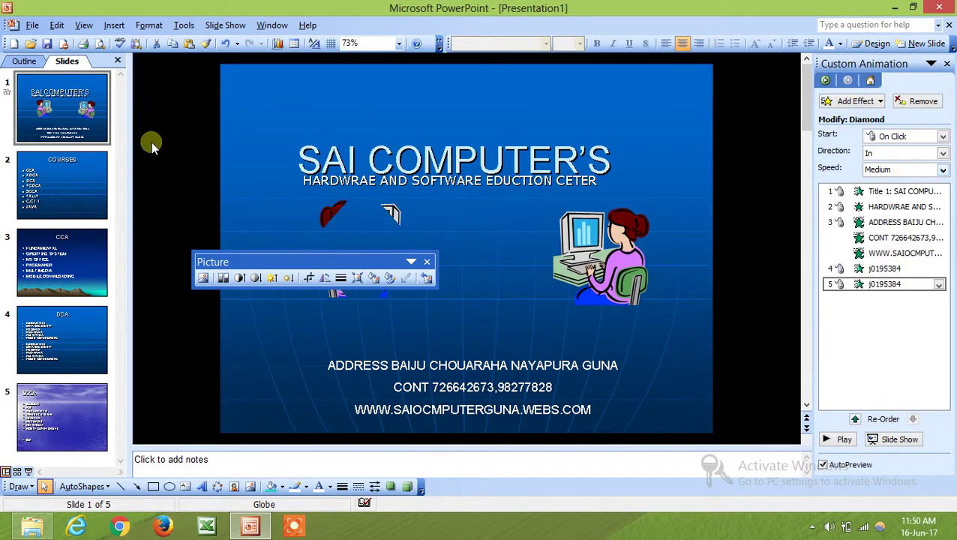
scroll(151, 142, down, 1)
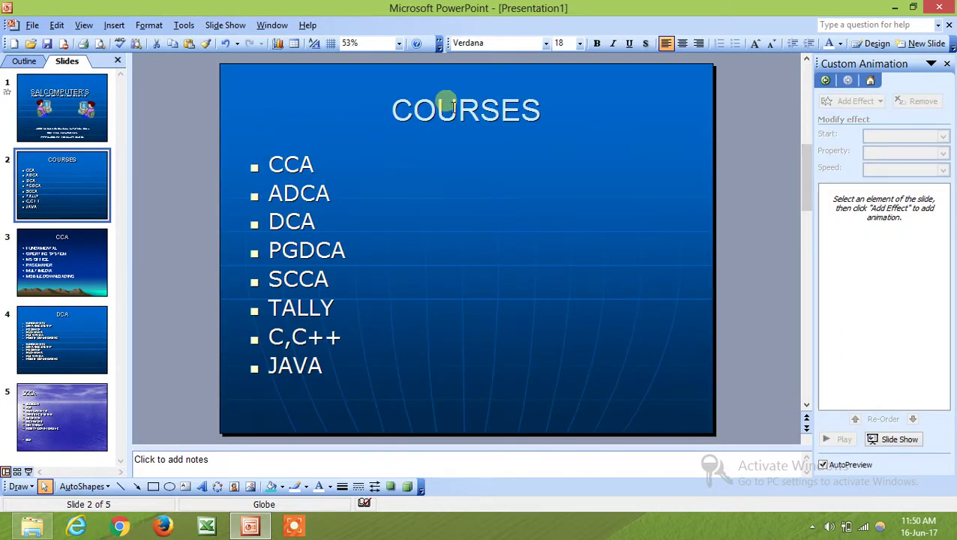
Draw a custom curved motion path for the COURSES title through the slide's right, bottom and top
click(453, 106)
click(237, 27)
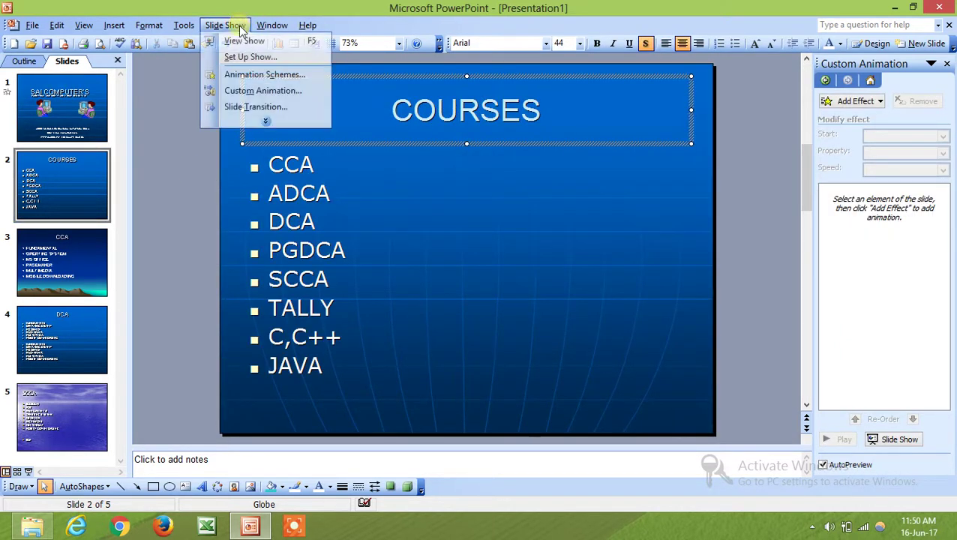
click(845, 101)
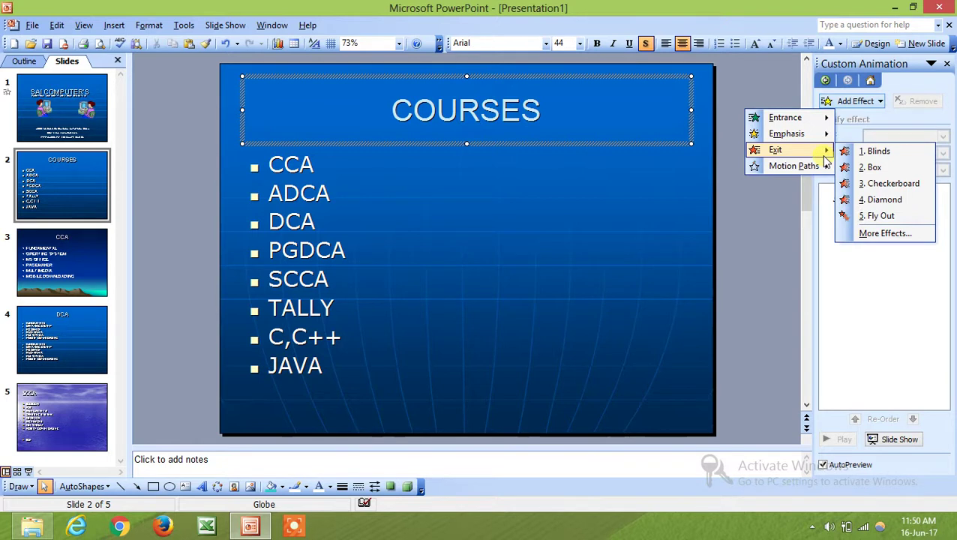
mouse_move(793, 166)
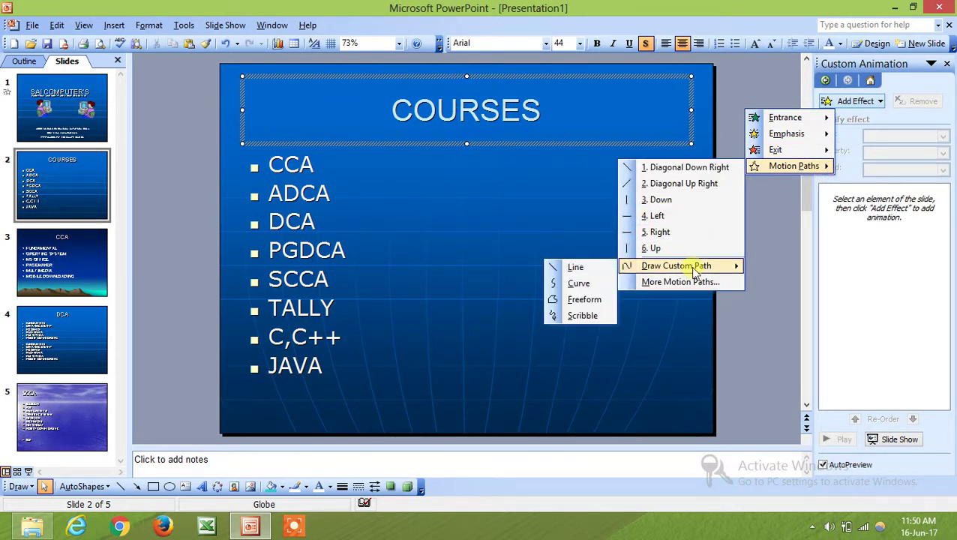
mouse_move(676, 266)
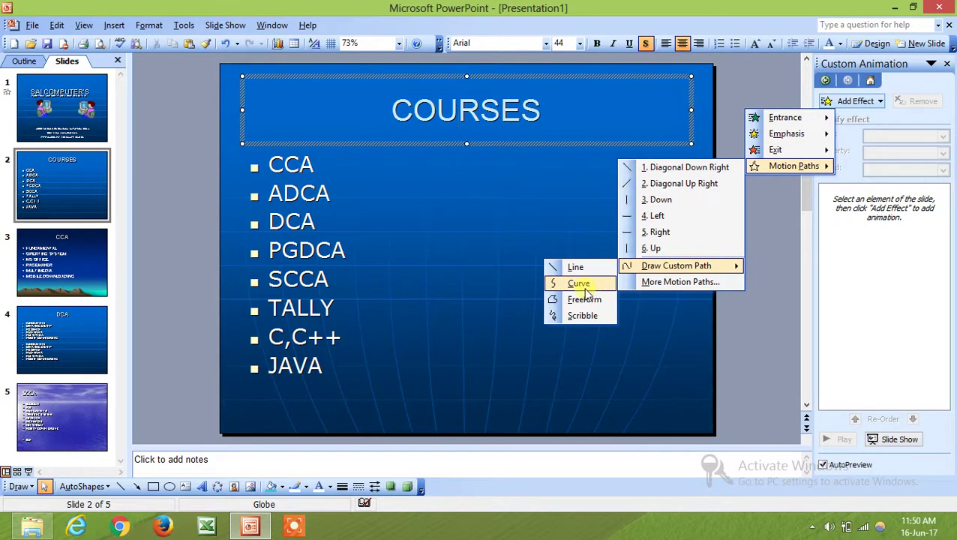
click(579, 284)
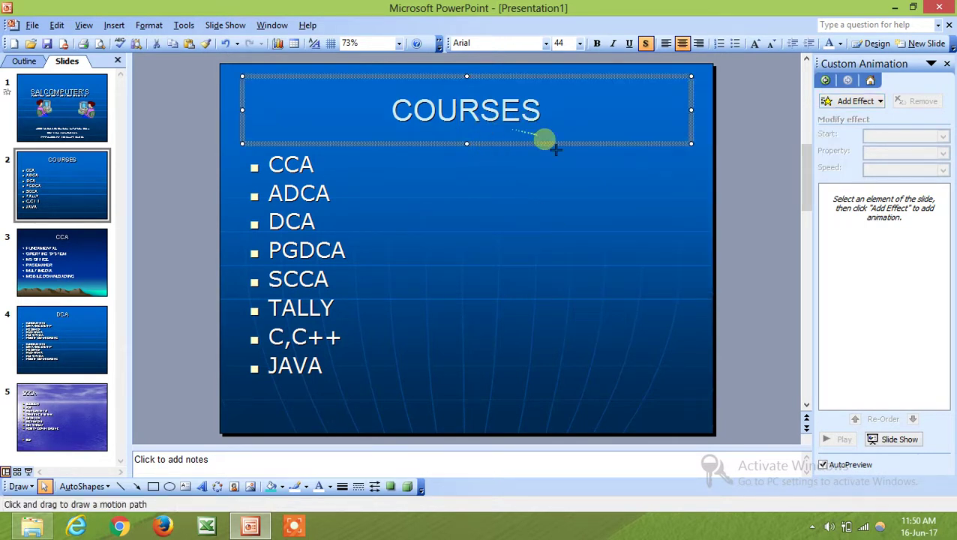
click(681, 209)
click(412, 327)
click(365, 93)
double_click(389, 134)
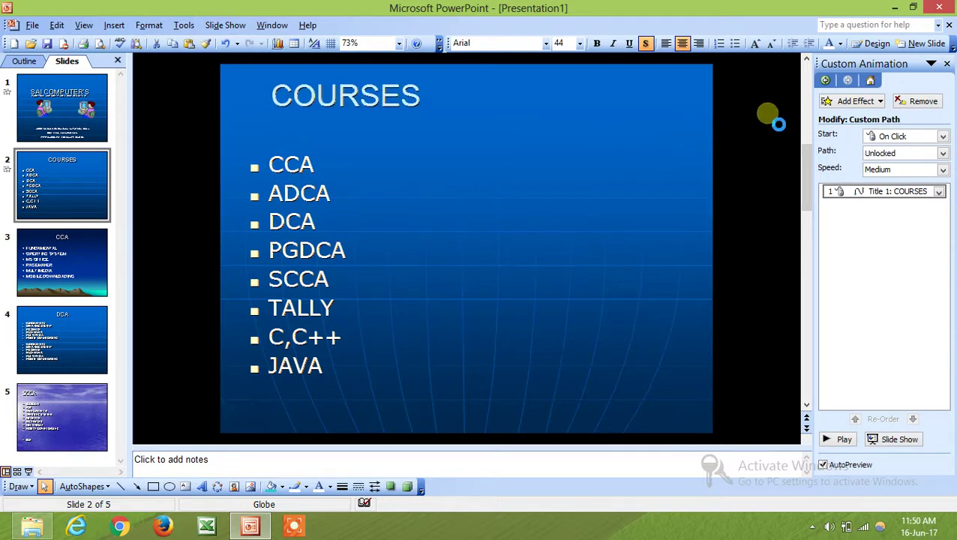
Apply a Box entrance to the COURSES bullet list after previewing Fade, Wipe, Peek In, Diamond and Checkerboard
click(299, 193)
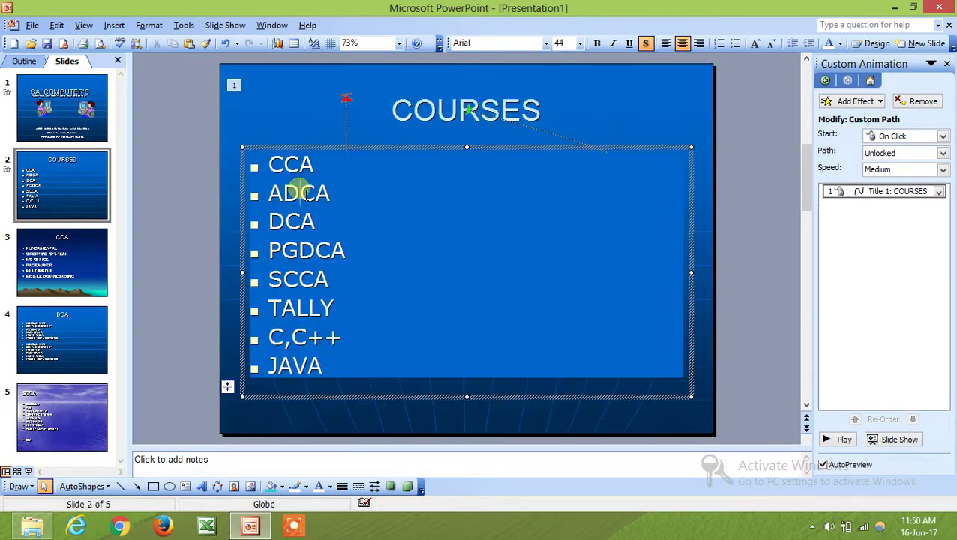
click(862, 101)
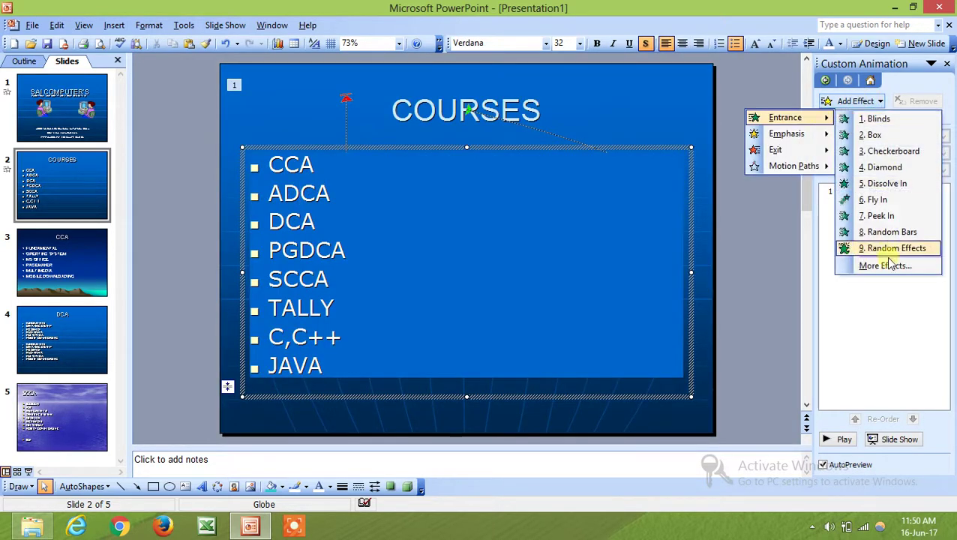
mouse_move(786, 118)
click(864, 263)
click(851, 318)
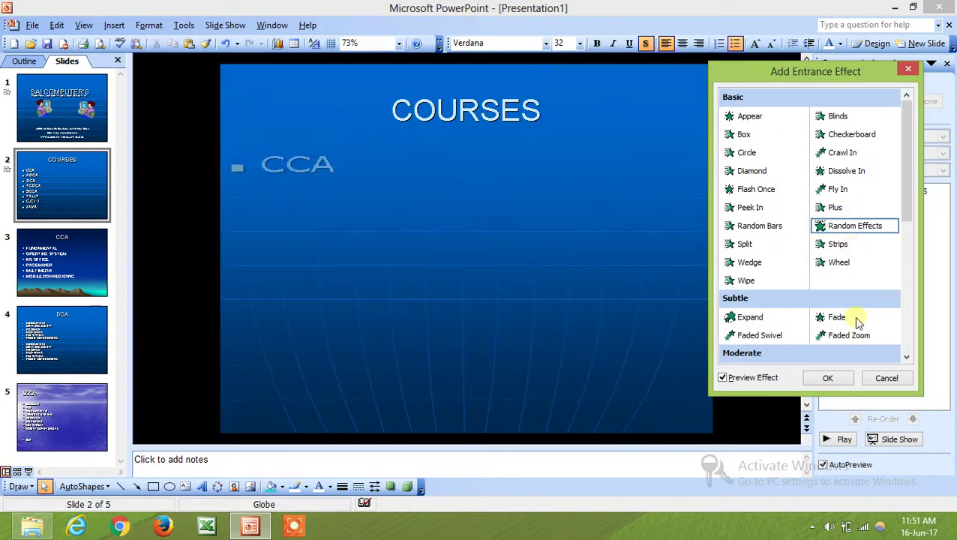
click(793, 282)
click(770, 213)
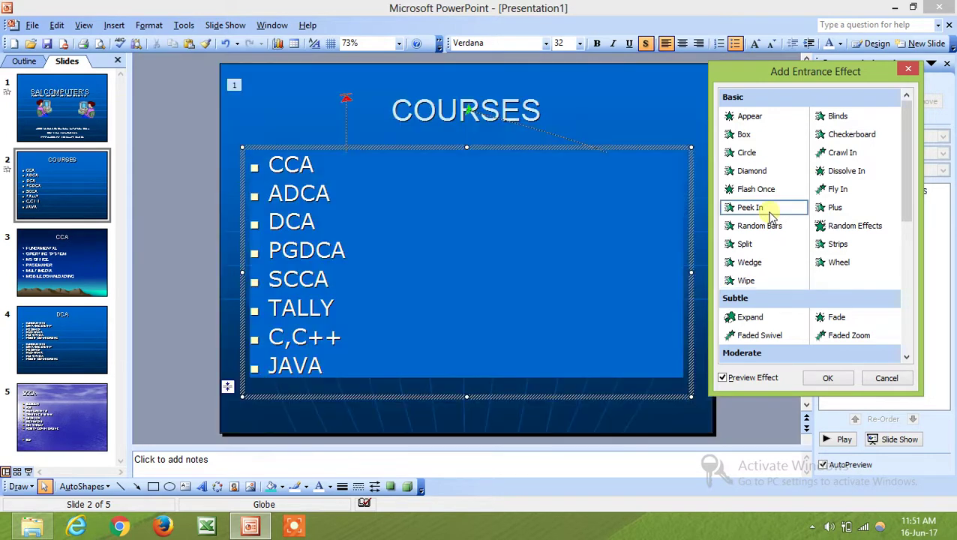
click(767, 172)
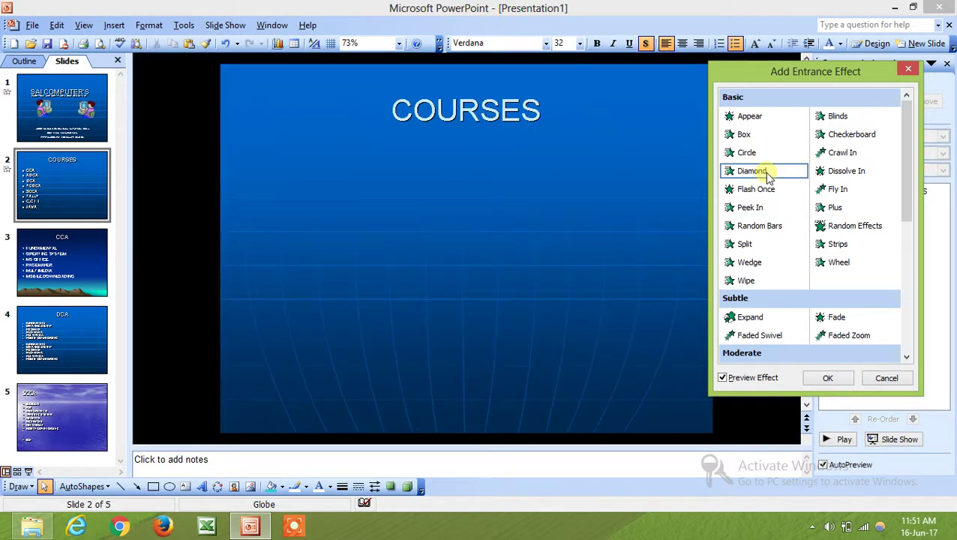
click(833, 135)
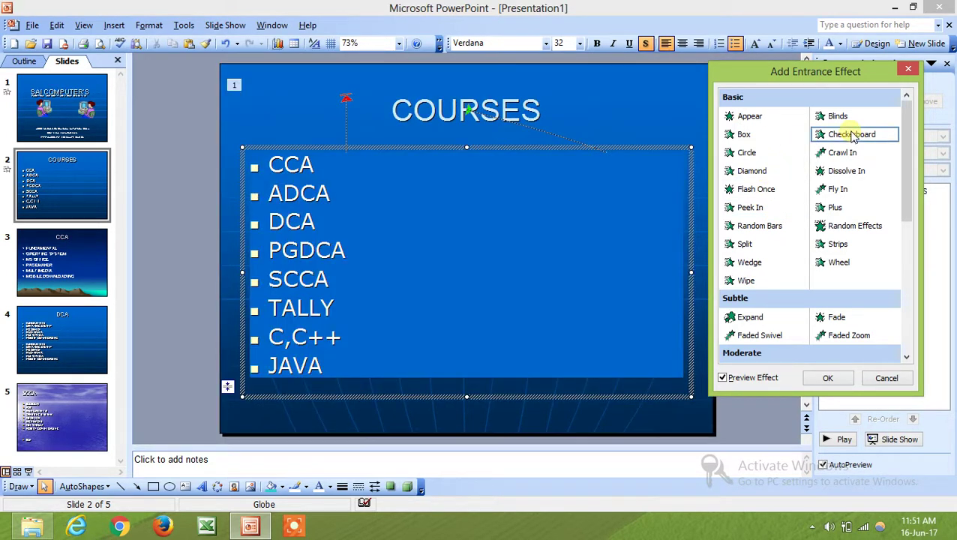
click(777, 137)
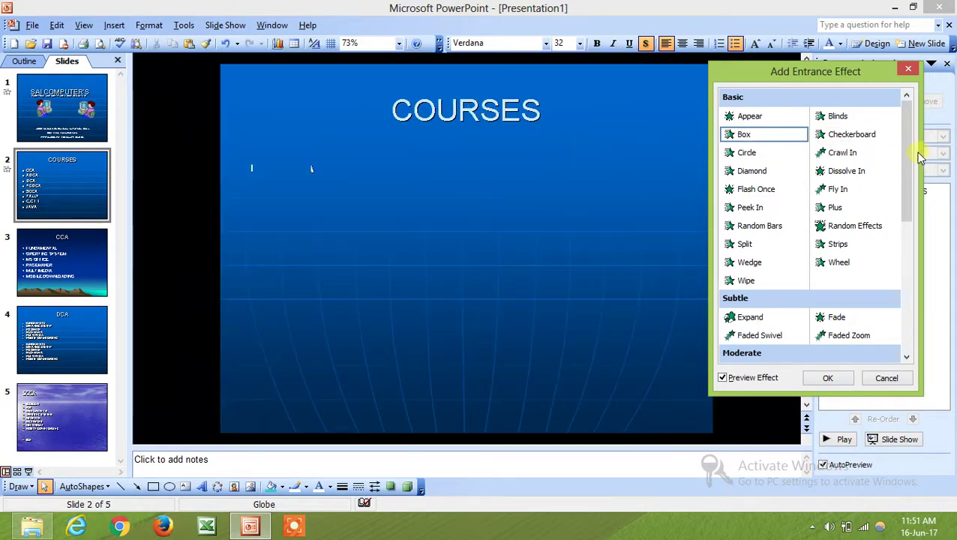
click(825, 378)
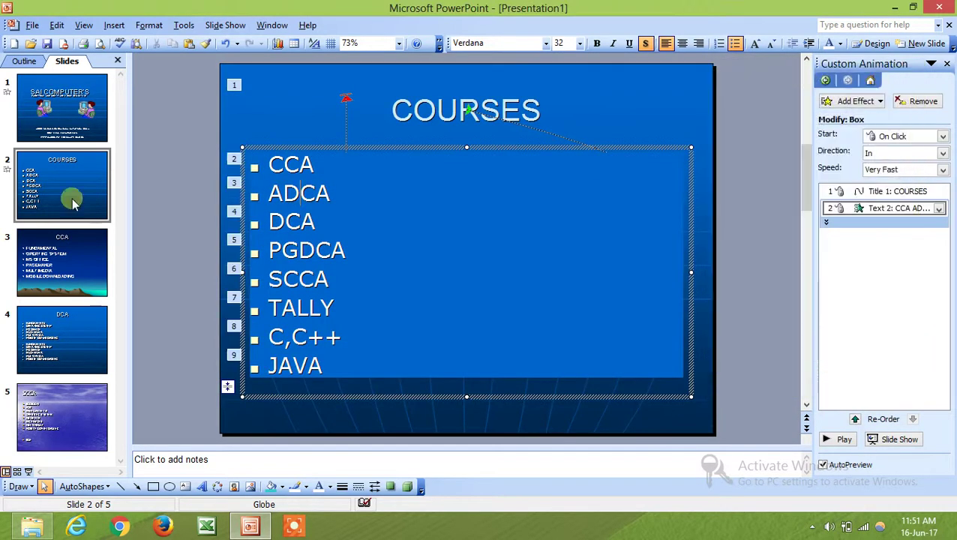
click(225, 25)
click(241, 41)
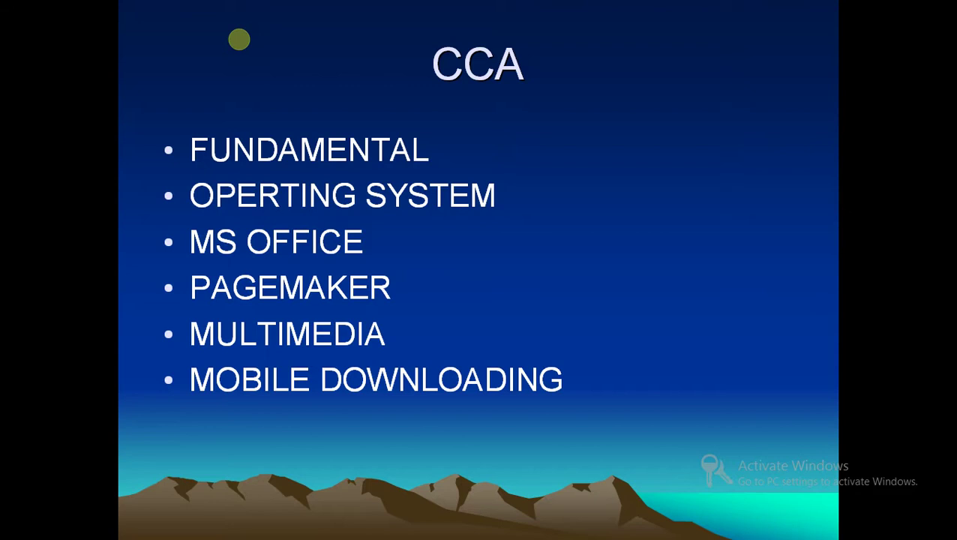
click(239, 39)
click(238, 39)
click(238, 39)
click(238, 39)
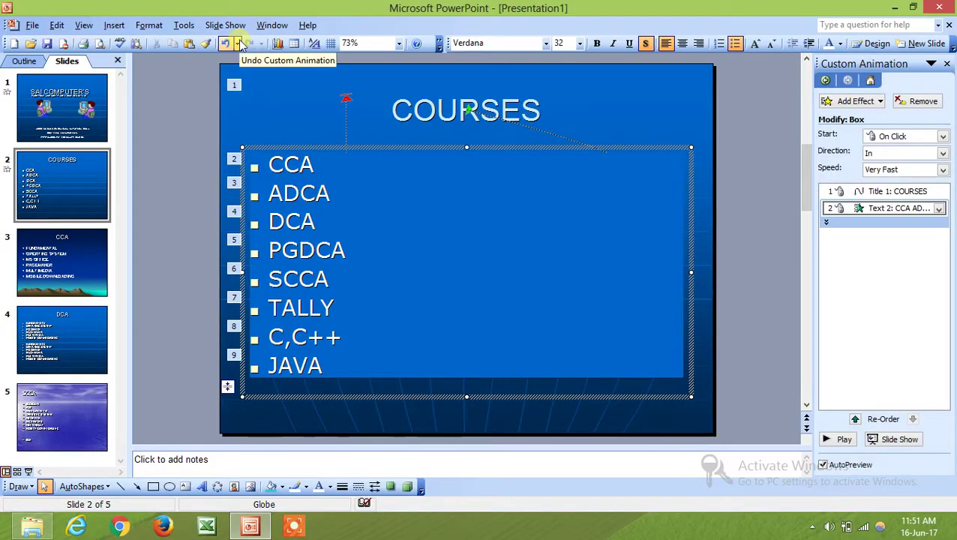
Save the presentation as SAI COMPUTER'S, reopen it and jump to the last slide, SCCA
key(ctrl+s)
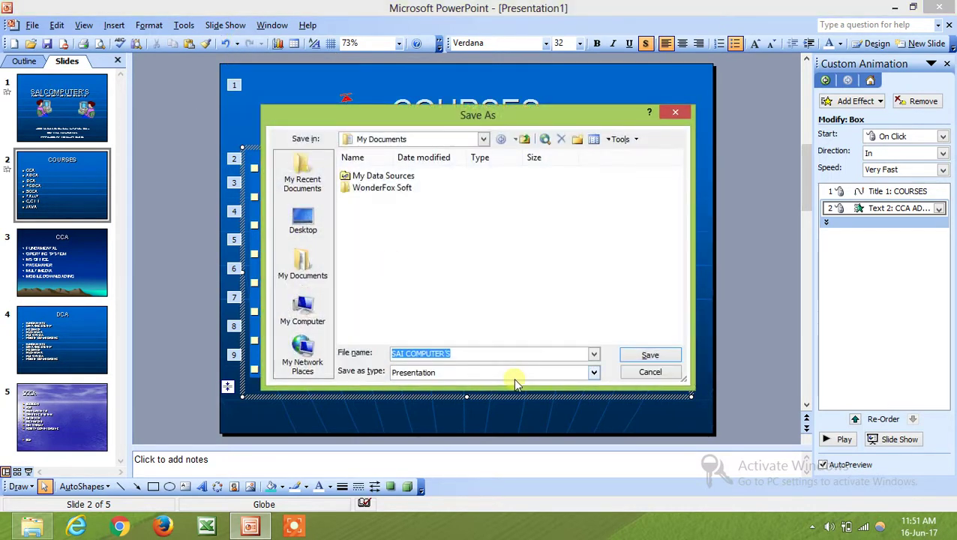
key(Return)
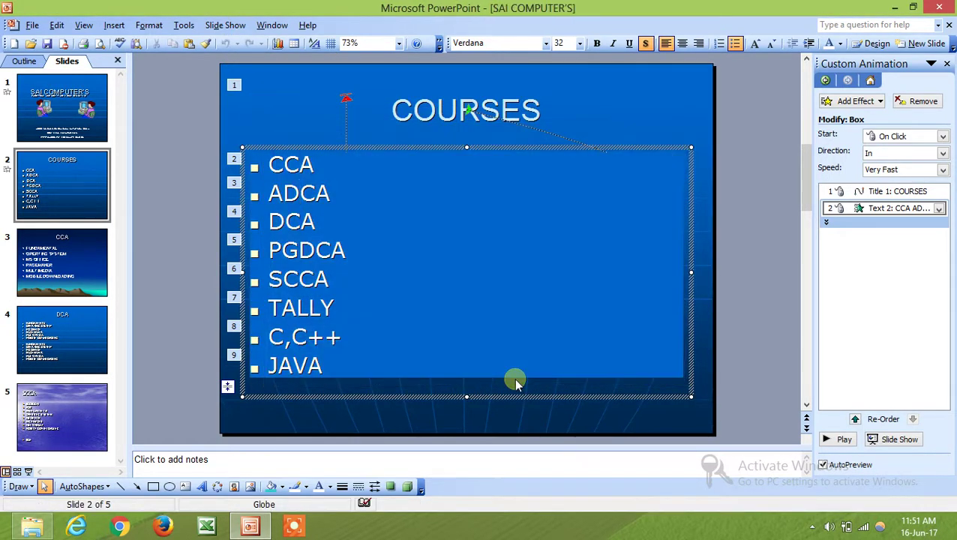
click(32, 27)
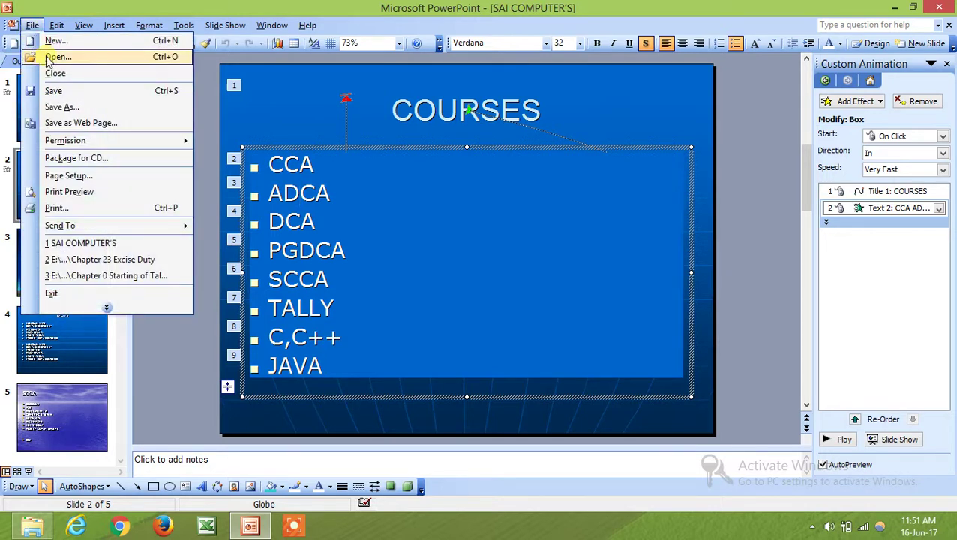
click(54, 57)
click(389, 198)
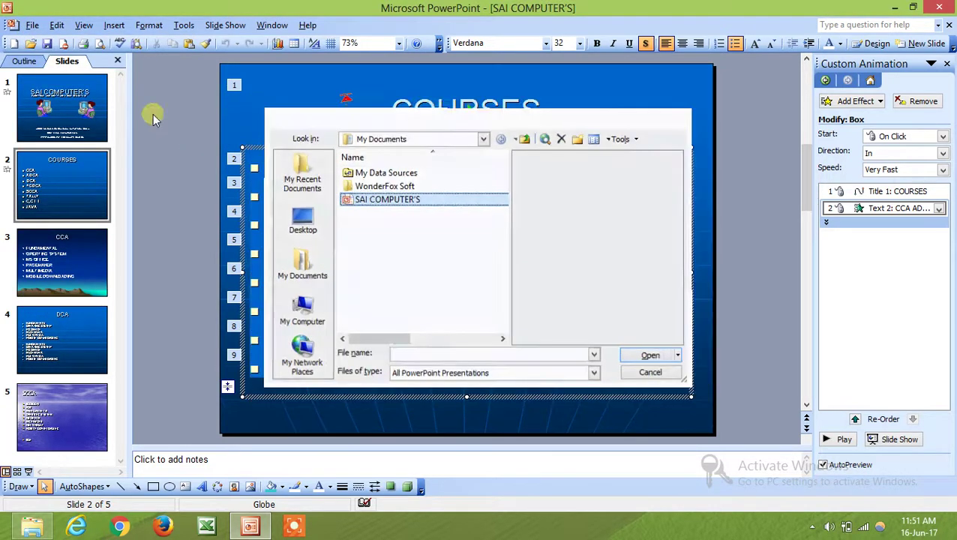
key(Escape)
key(End)
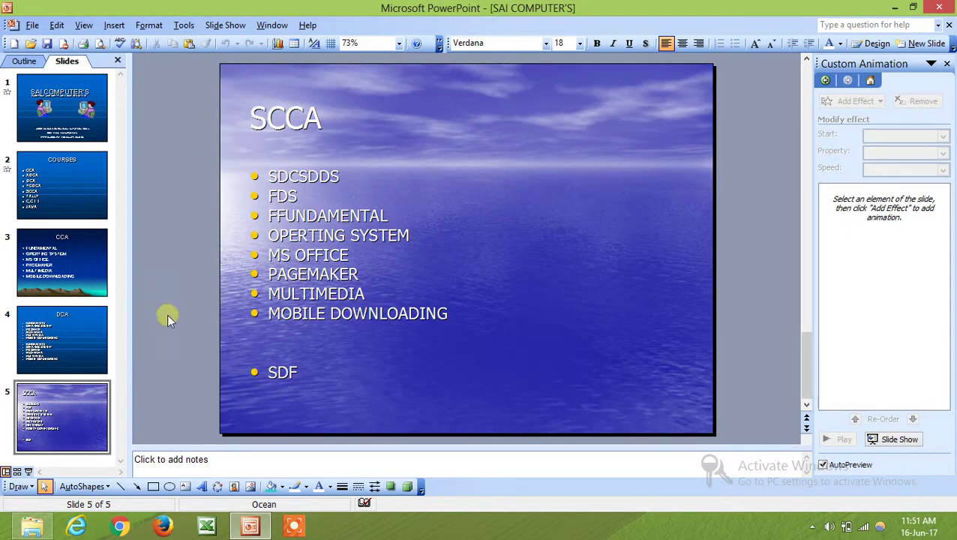
click(813, 527)
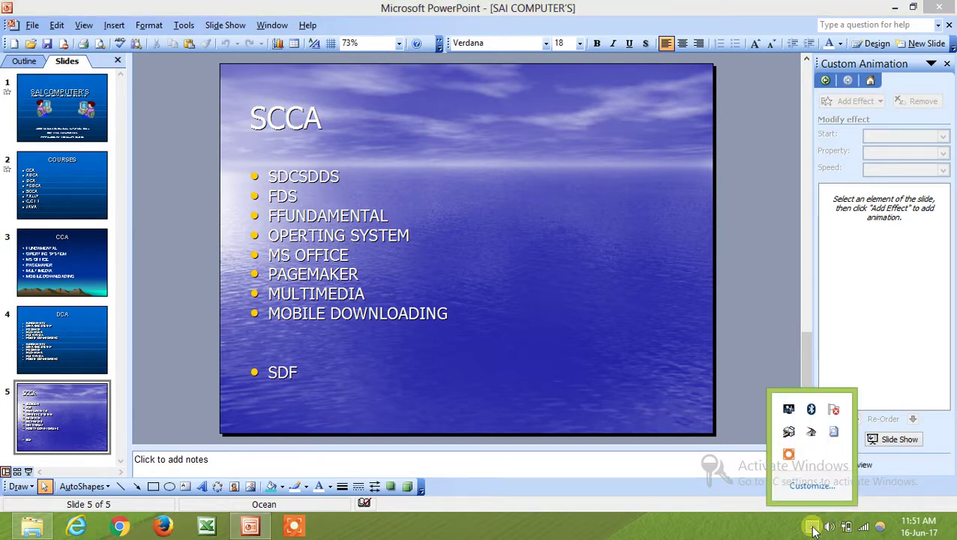